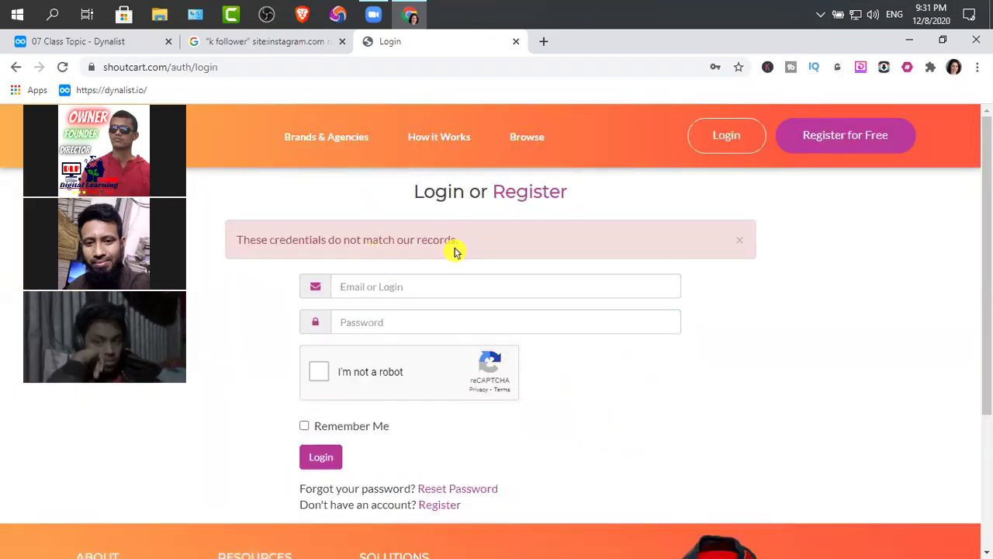
Step: Enter the account e-mail, checked in the Dynalist class notes, and the password on the login form
{"action": "left_click", "coordinate": [350, 286]}
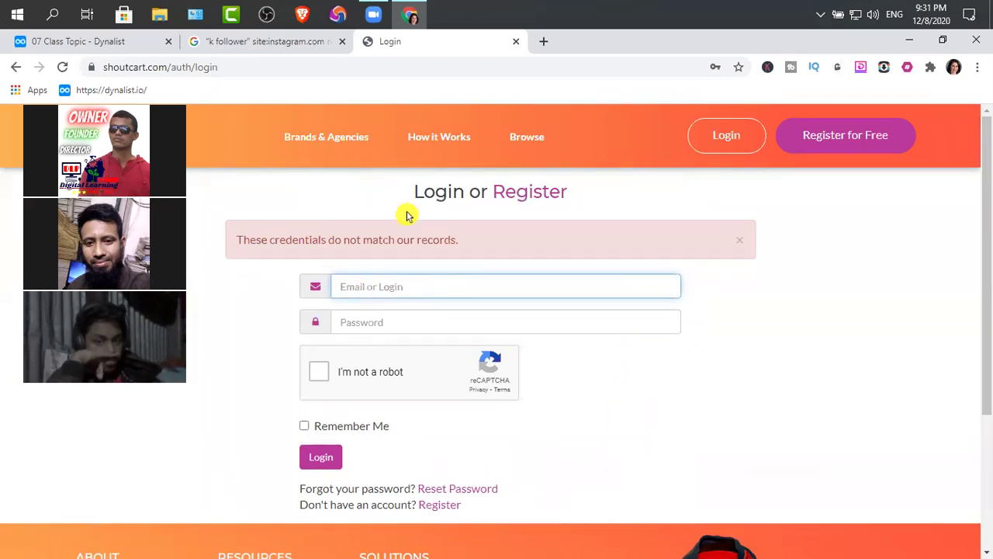
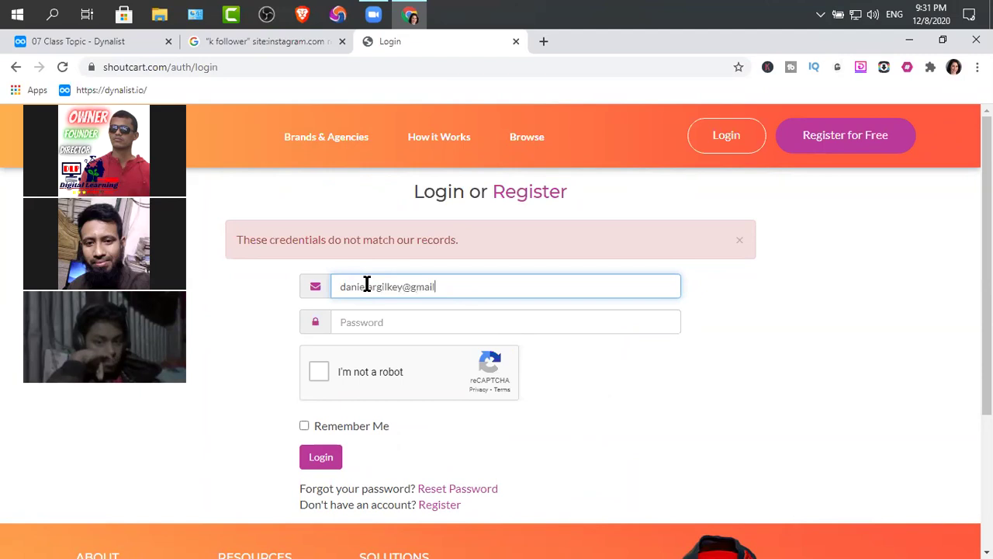
{"action": "left_click", "coordinate": [87, 41]}
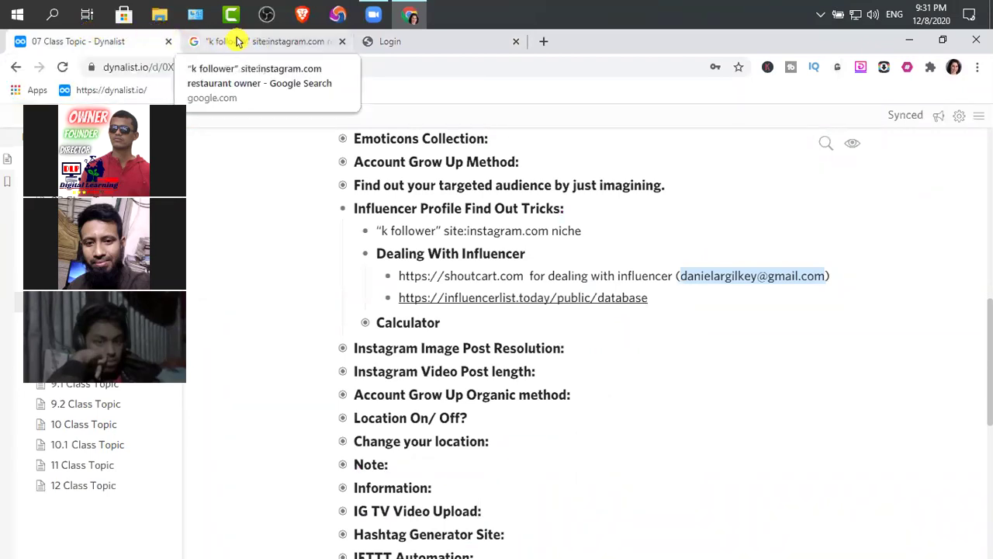
{"action": "left_click", "coordinate": [404, 41]}
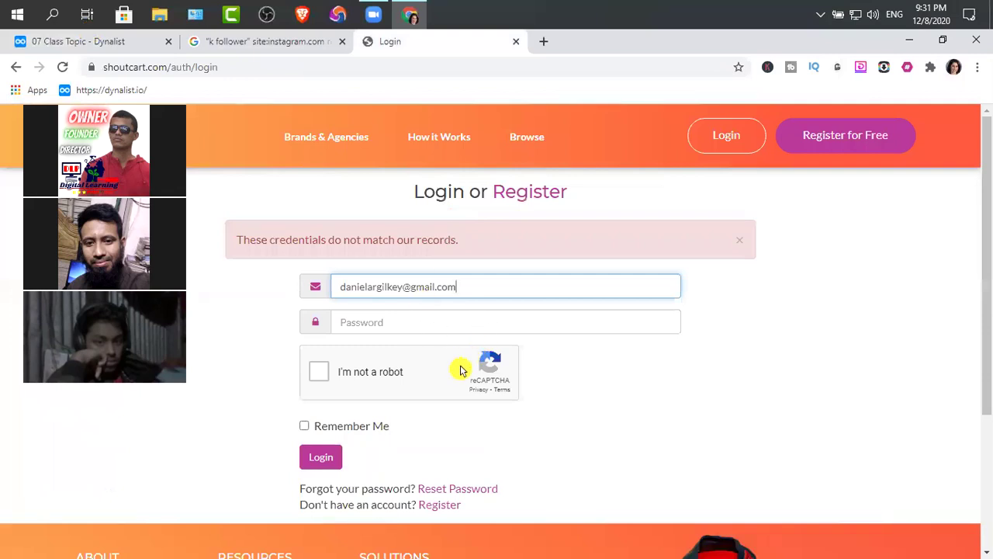
{"action": "scroll", "coordinate": [461, 371], "scroll_direction": "down", "scroll_amount": 2}
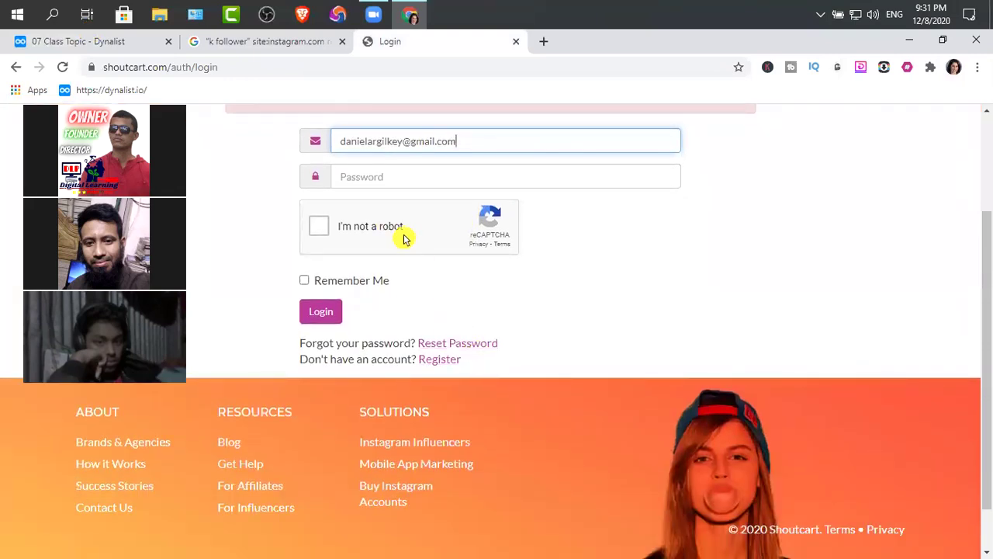
{"action": "left_click", "coordinate": [379, 176]}
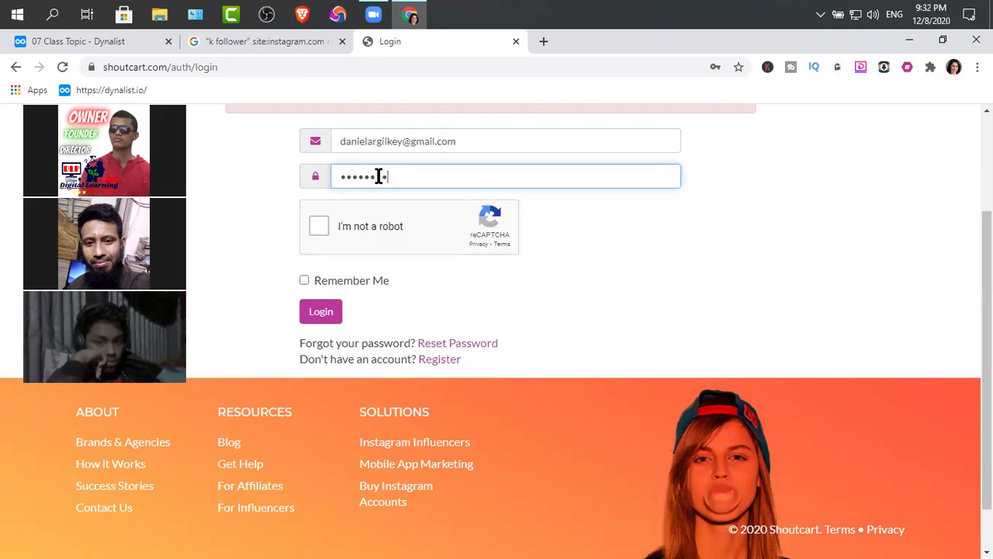
Step: Pass the reCAPTCHA check and submit the login, which is rejected again
{"action": "left_click", "coordinate": [318, 225]}
{"action": "left_click", "coordinate": [326, 316]}
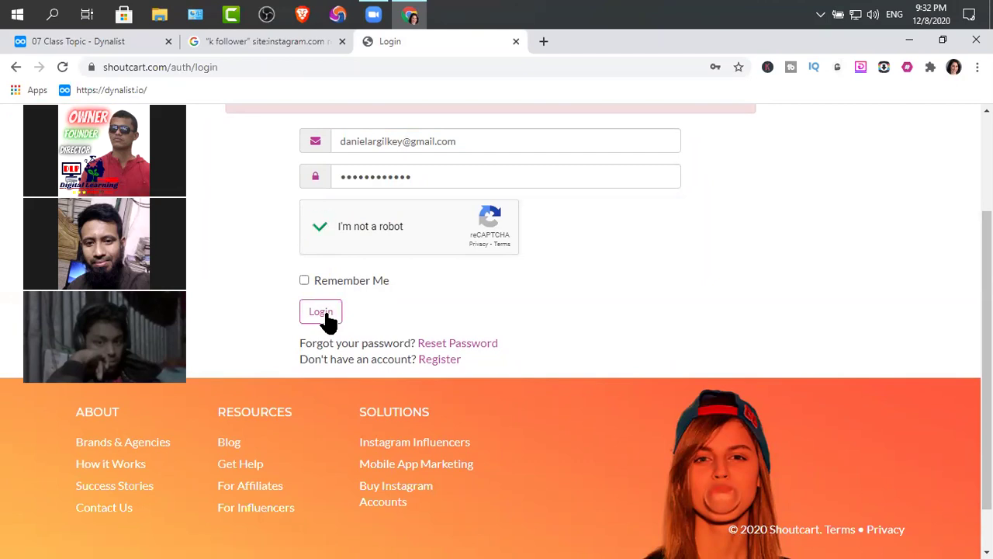
{"action": "left_click", "coordinate": [326, 315]}
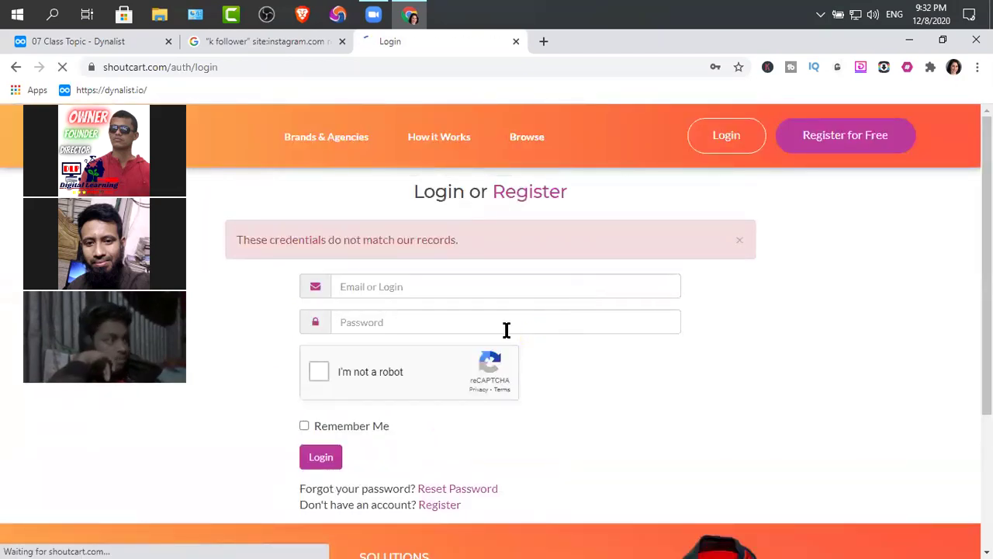
Step: Open the Register with Shoutcart page and enter a username and the account e-mail
{"action": "left_click", "coordinate": [439, 509]}
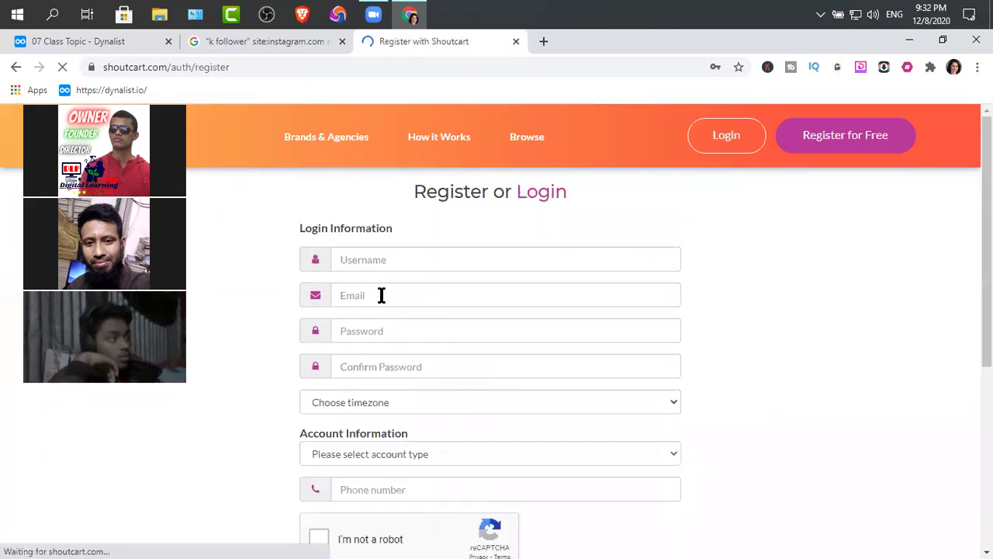
{"action": "left_click", "coordinate": [368, 260]}
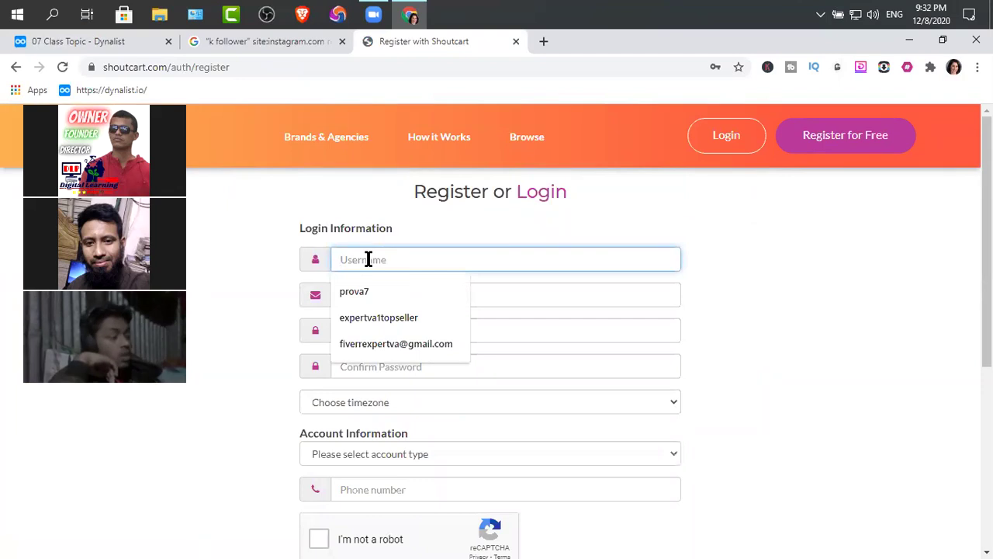
{"action": "type", "text": "Danie"}
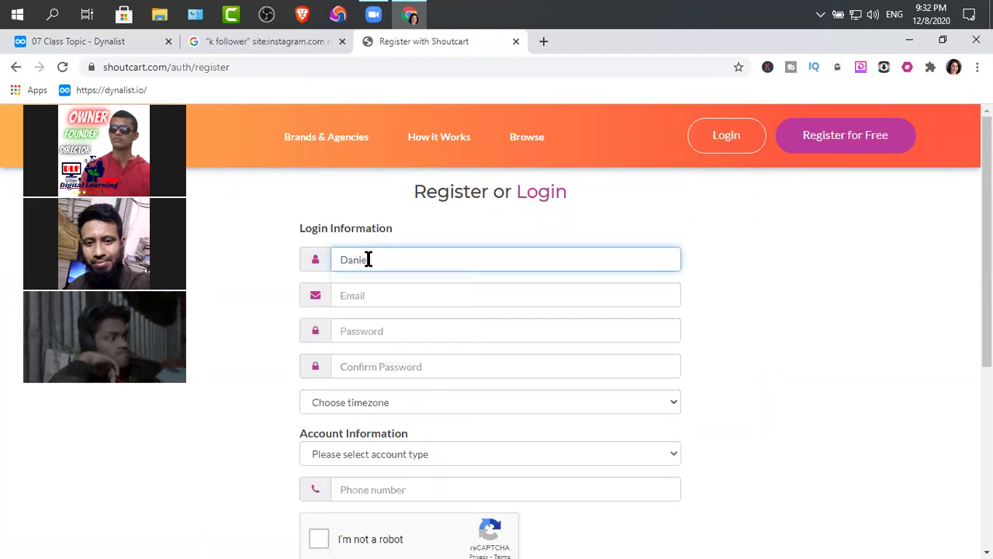
{"action": "type", "text": "la"}
{"action": "left_click", "coordinate": [376, 300]}
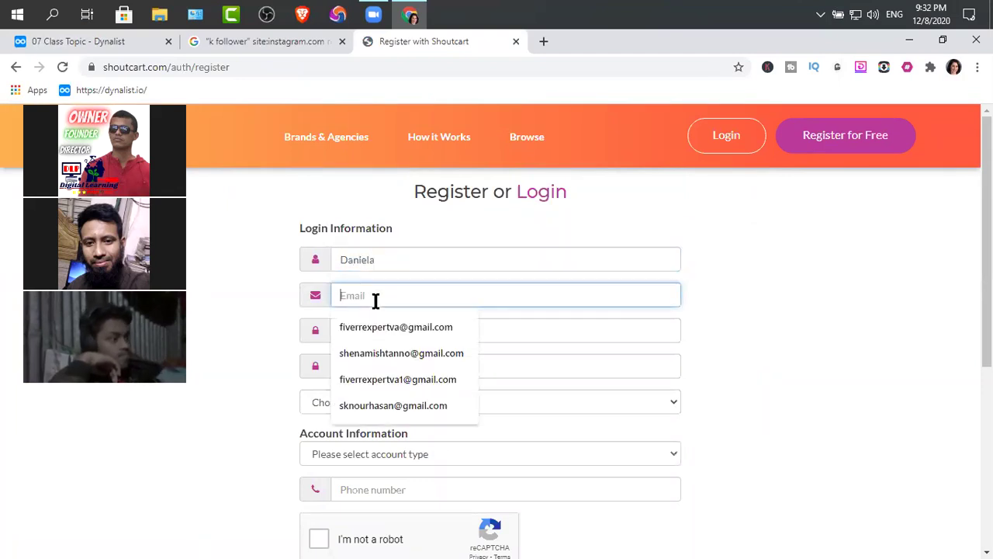
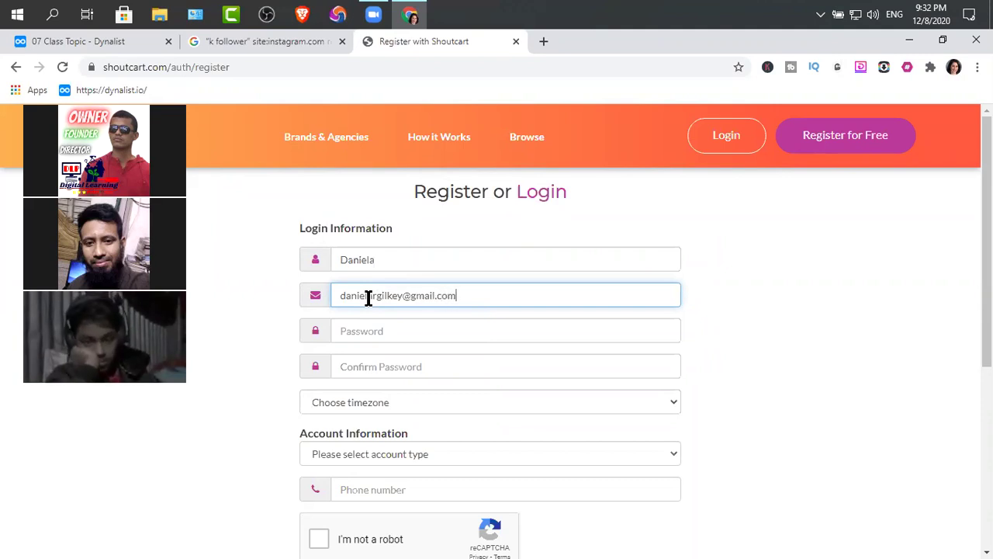
Step: Enter the password and a matching Confirm Password value
{"action": "left_click", "coordinate": [354, 334]}
{"action": "type", "text": "••"}
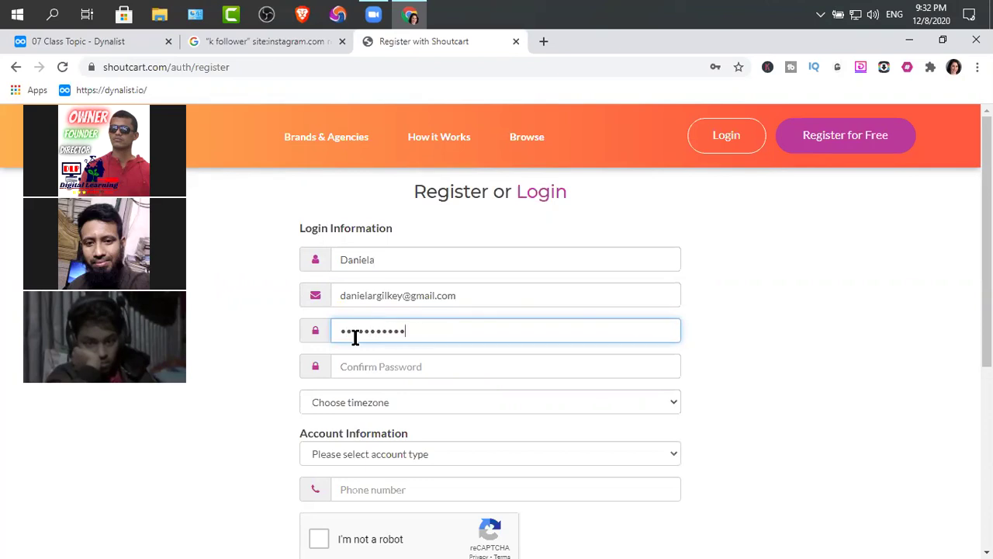
{"action": "key", "text": "BackSpace"}
{"action": "key", "text": "BackSpace"}
{"action": "key", "text": "BackSpace"}
{"action": "key", "text": "BackSpace"}
{"action": "key", "text": "BackSpace"}
{"action": "key", "text": "BackSpace"}
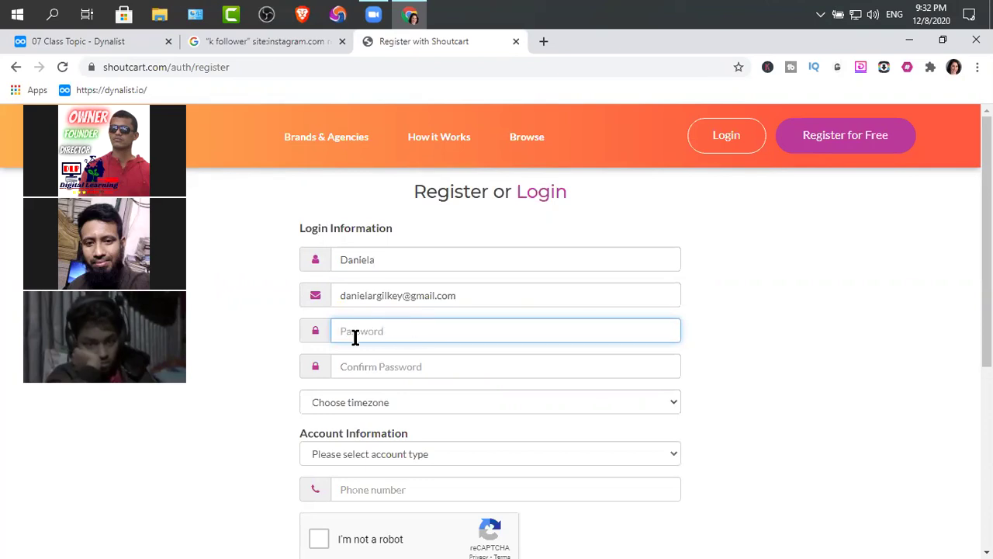
{"action": "type", "text": "••••••••"}
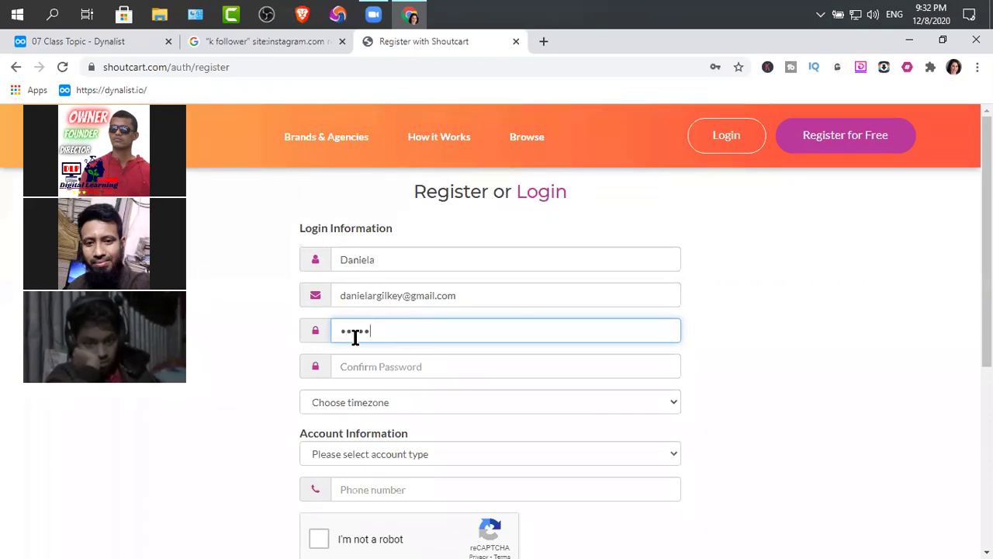
{"action": "left_click", "coordinate": [363, 366]}
{"action": "type", "text": "••"}
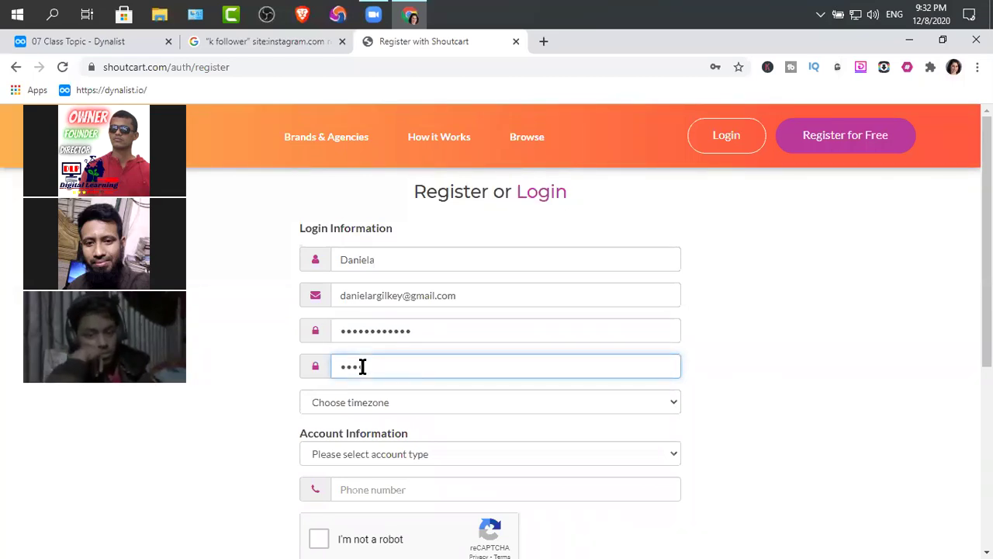
{"action": "type", "text": "••••"}
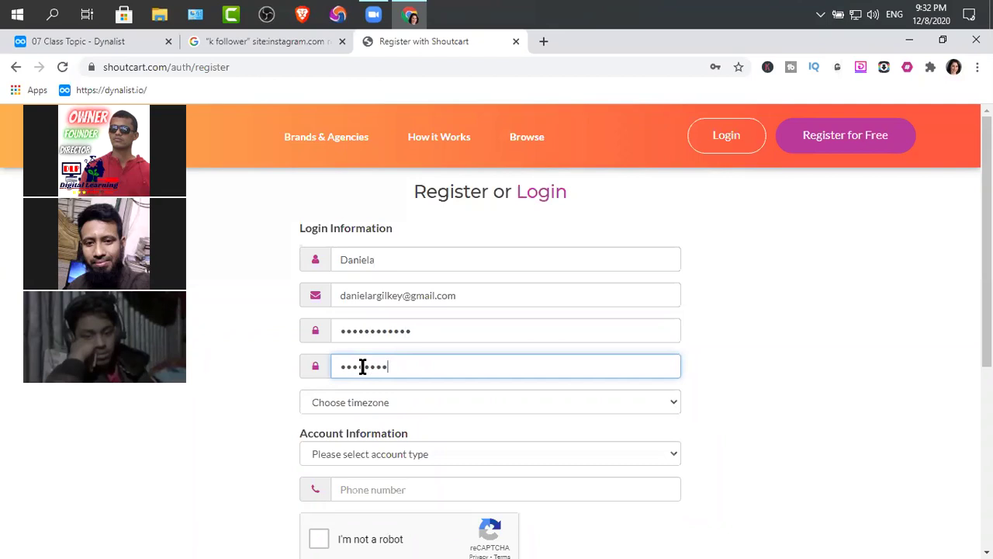
{"action": "key", "text": "BackSpace"}
{"action": "key", "text": "BackSpace"}
{"action": "key", "text": "BackSpace"}
{"action": "key", "text": "BackSpace"}
{"action": "key", "text": "BackSpace"}
{"action": "key", "text": "BackSpace"}
{"action": "key", "text": "BackSpace"}
{"action": "type", "text": "••••••••••••"}
Step: Scroll the timezone list to the Asia entries and choose (+06:00 UTC) Dhaka
{"action": "left_click", "coordinate": [406, 406]}
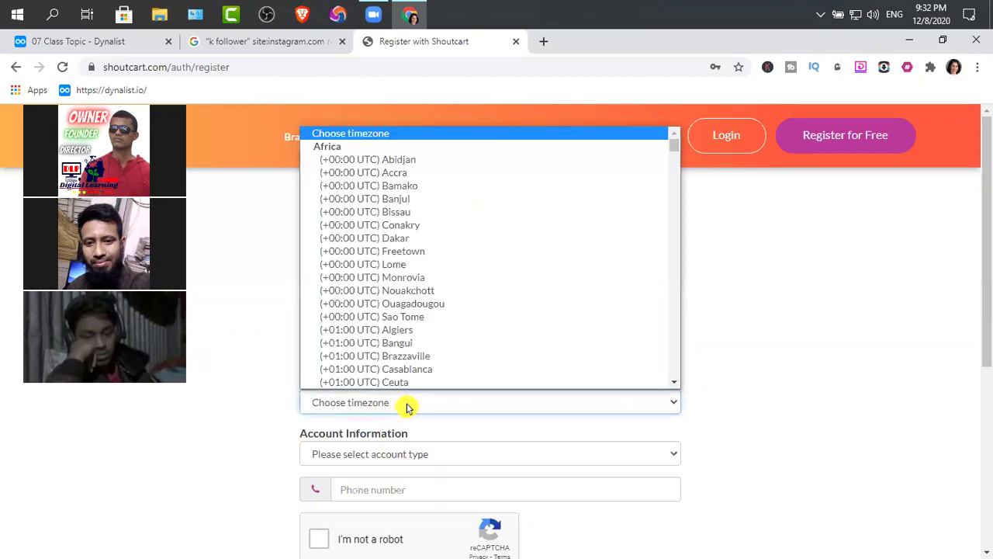
{"action": "scroll", "coordinate": [422, 289], "scroll_direction": "down", "scroll_amount": 6}
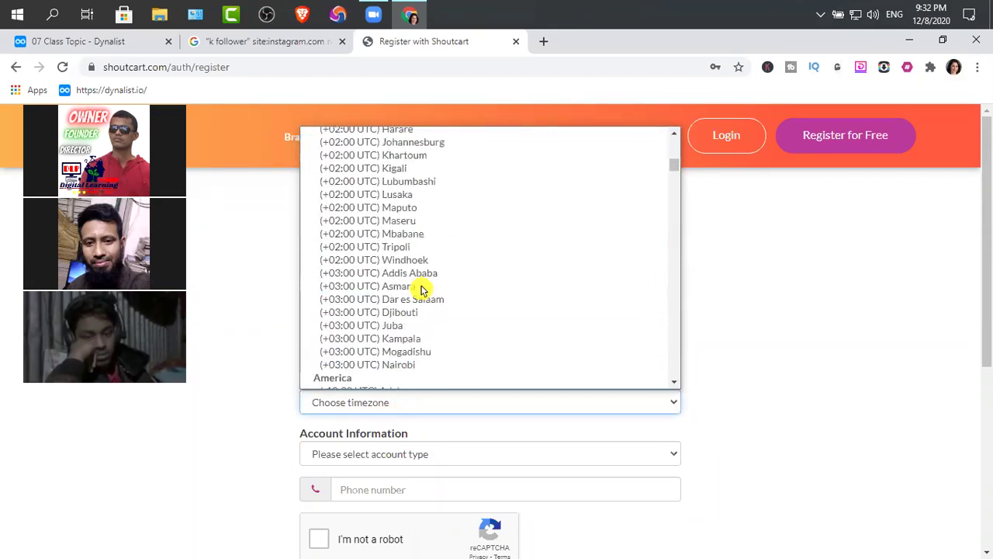
{"action": "scroll", "coordinate": [438, 363], "scroll_direction": "down", "scroll_amount": 6}
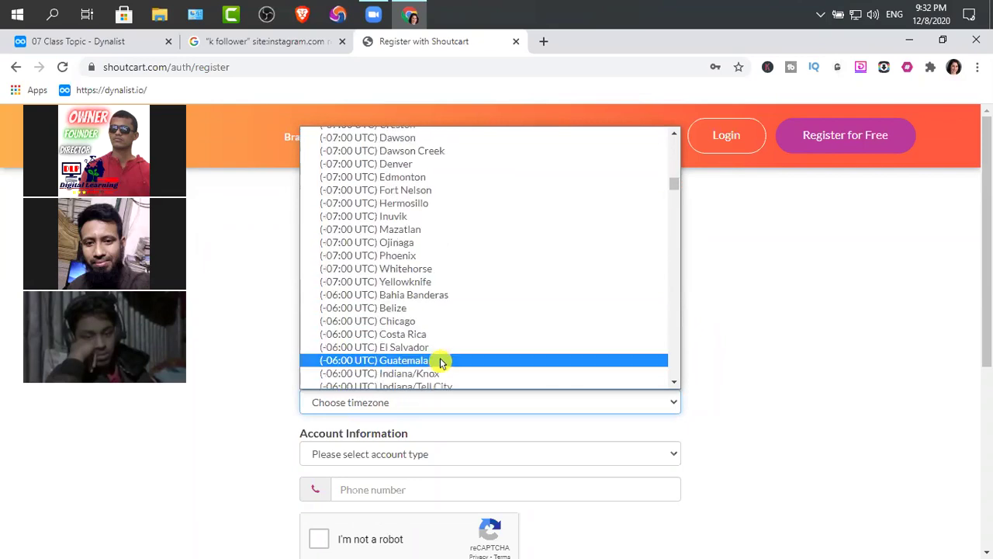
{"action": "scroll", "coordinate": [443, 361], "scroll_direction": "down", "scroll_amount": 4}
{"action": "scroll", "coordinate": [443, 356], "scroll_direction": "down", "scroll_amount": 6}
{"action": "scroll", "coordinate": [447, 346], "scroll_direction": "down", "scroll_amount": 10}
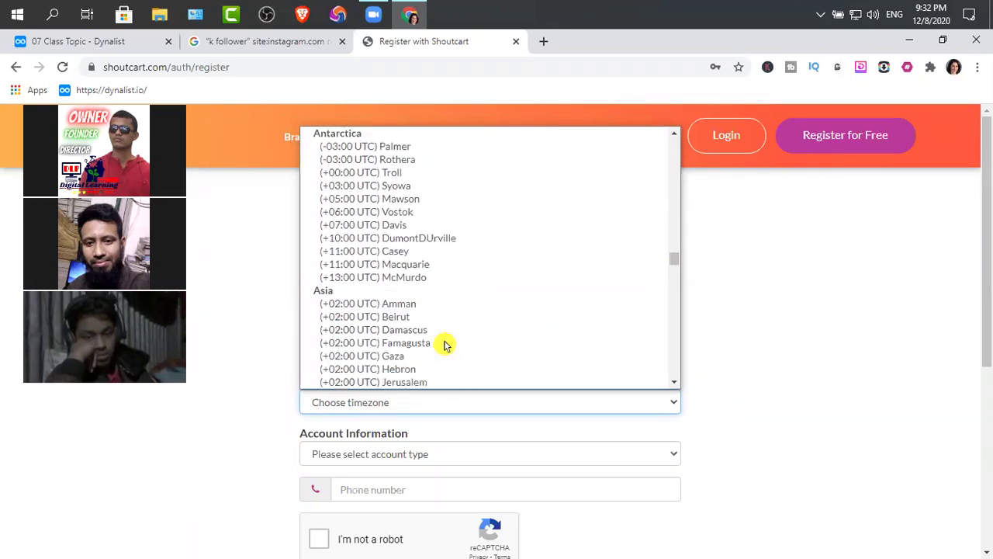
{"action": "scroll", "coordinate": [446, 345], "scroll_direction": "down", "scroll_amount": 8}
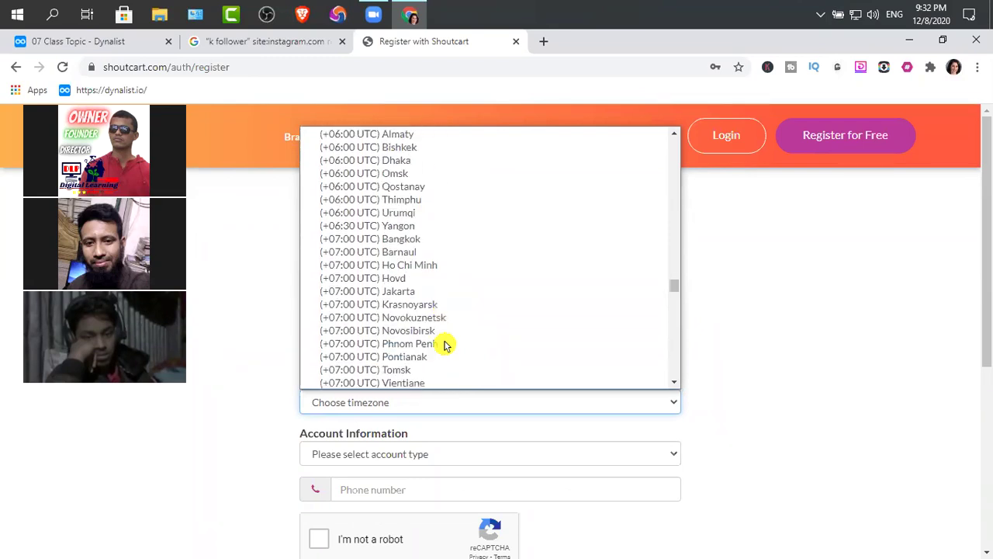
{"action": "scroll", "coordinate": [446, 346], "scroll_direction": "down", "scroll_amount": 8}
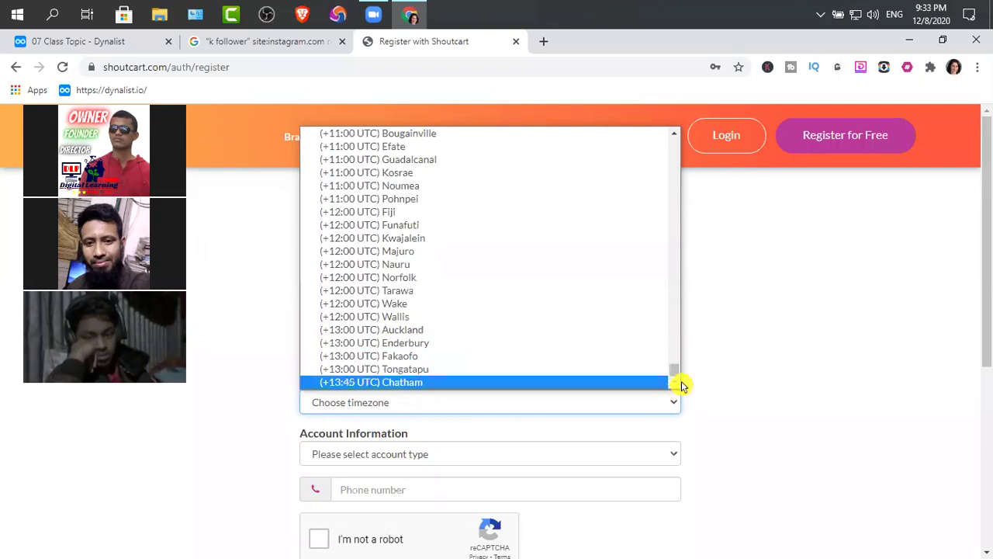
{"action": "left_click_drag", "start_coordinate": [676, 375], "coordinate": [698, 264]}
{"action": "scroll", "coordinate": [510, 287], "scroll_direction": "down", "scroll_amount": 4}
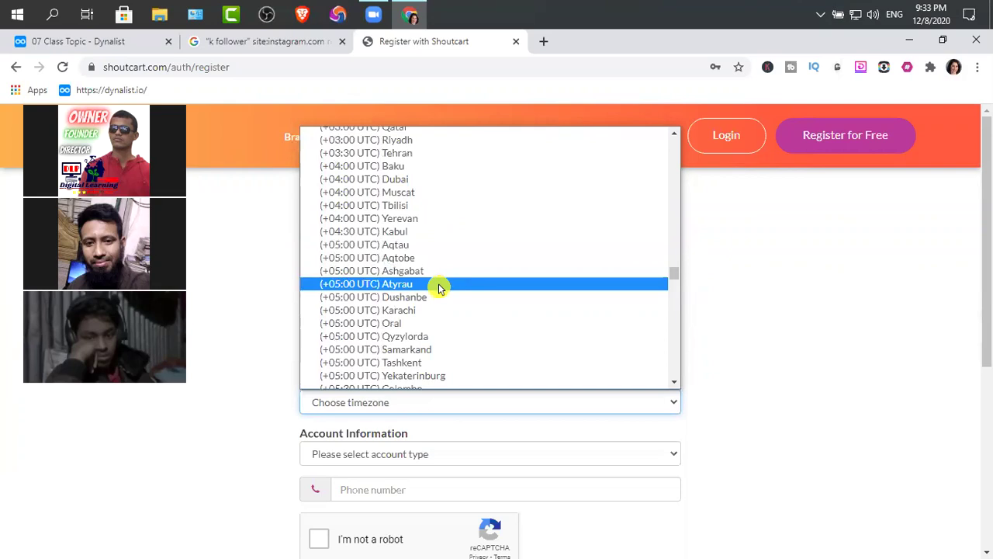
{"action": "scroll", "coordinate": [439, 288], "scroll_direction": "down", "scroll_amount": 4}
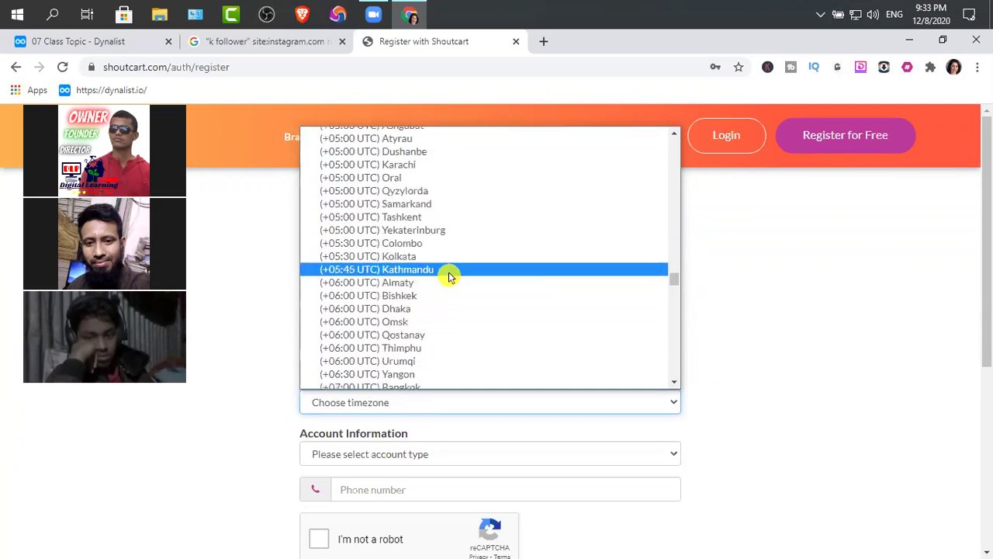
{"action": "scroll", "coordinate": [454, 173], "scroll_direction": "down", "scroll_amount": 4}
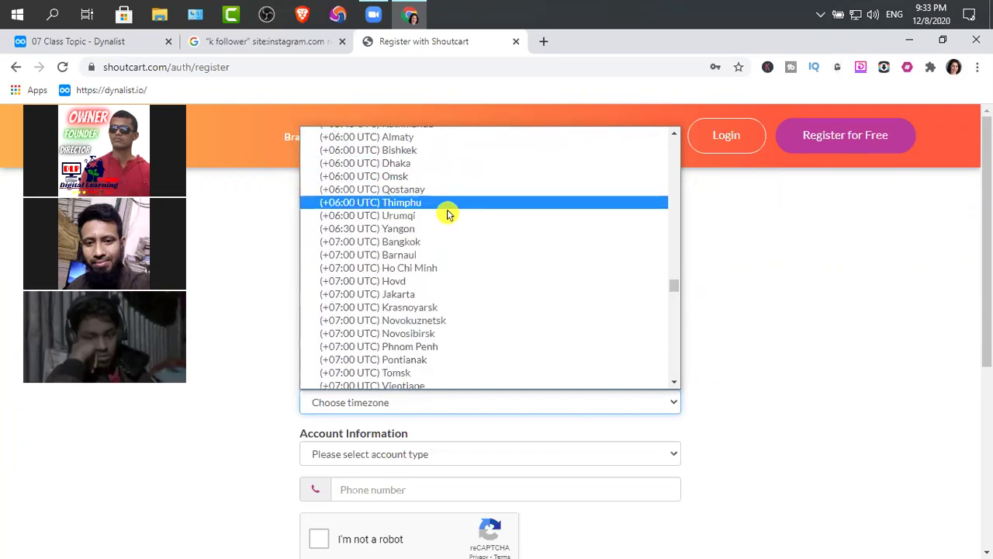
{"action": "scroll", "coordinate": [450, 284], "scroll_direction": "down", "scroll_amount": 7}
{"action": "scroll", "coordinate": [454, 291], "scroll_direction": "down", "scroll_amount": 4}
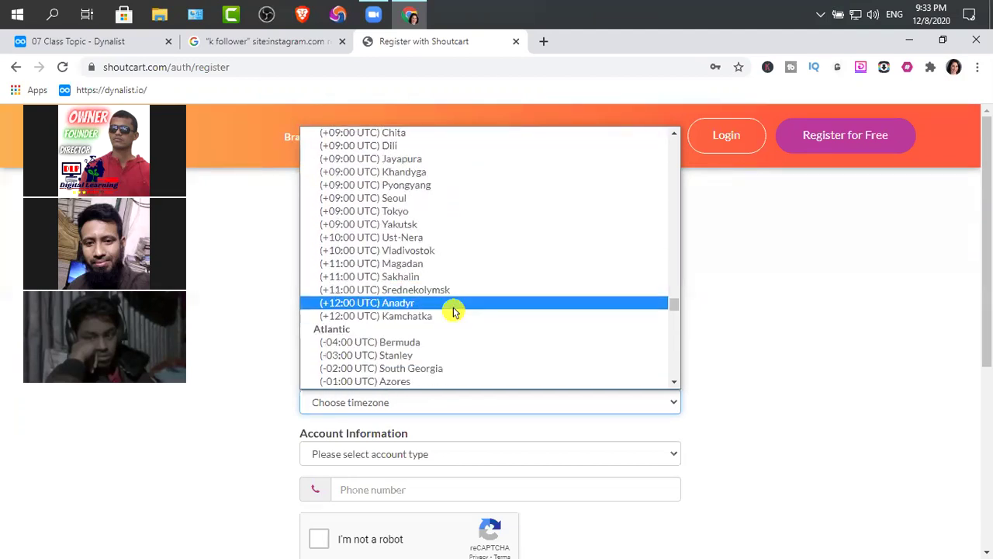
{"action": "scroll", "coordinate": [459, 240], "scroll_direction": "up", "scroll_amount": 4}
{"action": "scroll", "coordinate": [460, 242], "scroll_direction": "up", "scroll_amount": 11}
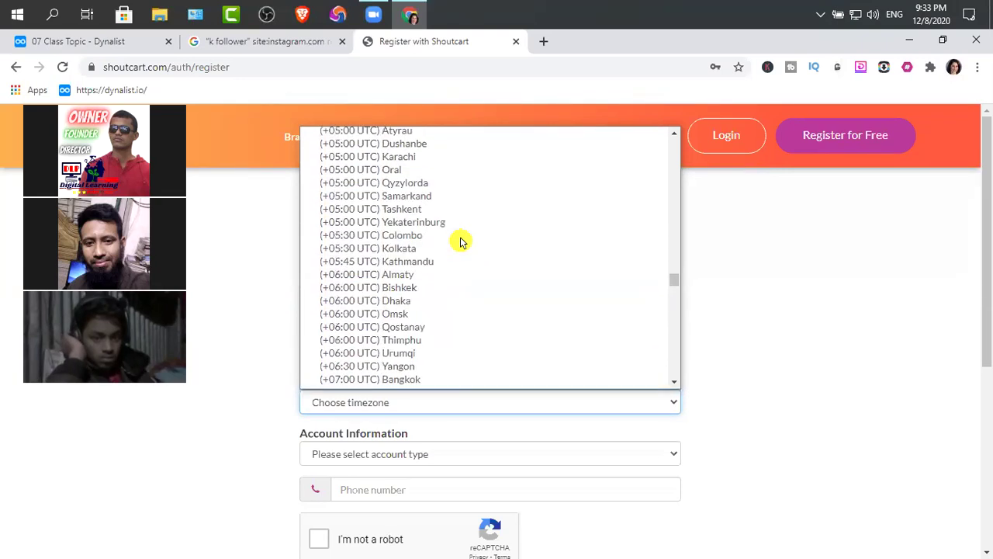
{"action": "scroll", "coordinate": [461, 242], "scroll_direction": "up", "scroll_amount": 8}
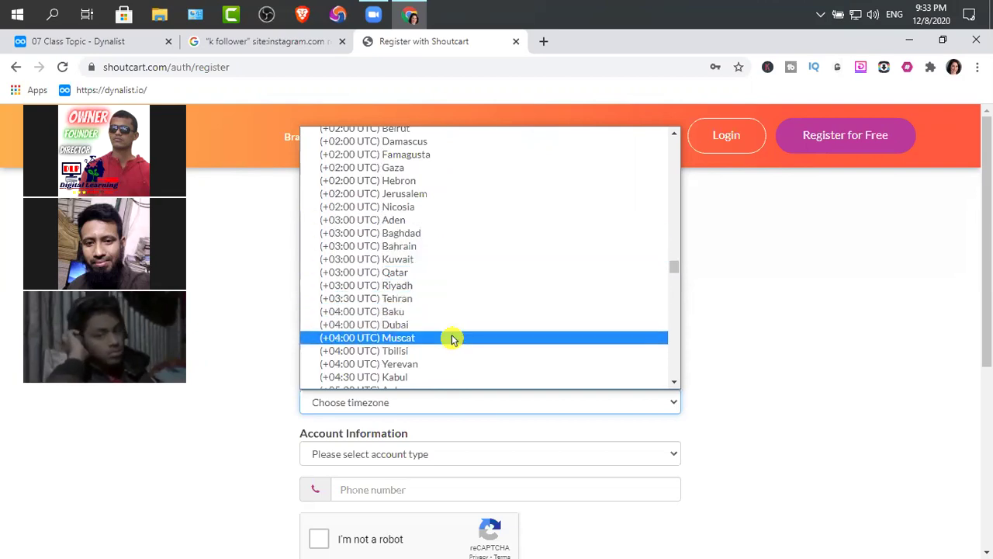
{"action": "scroll", "coordinate": [455, 333], "scroll_direction": "up", "scroll_amount": 4}
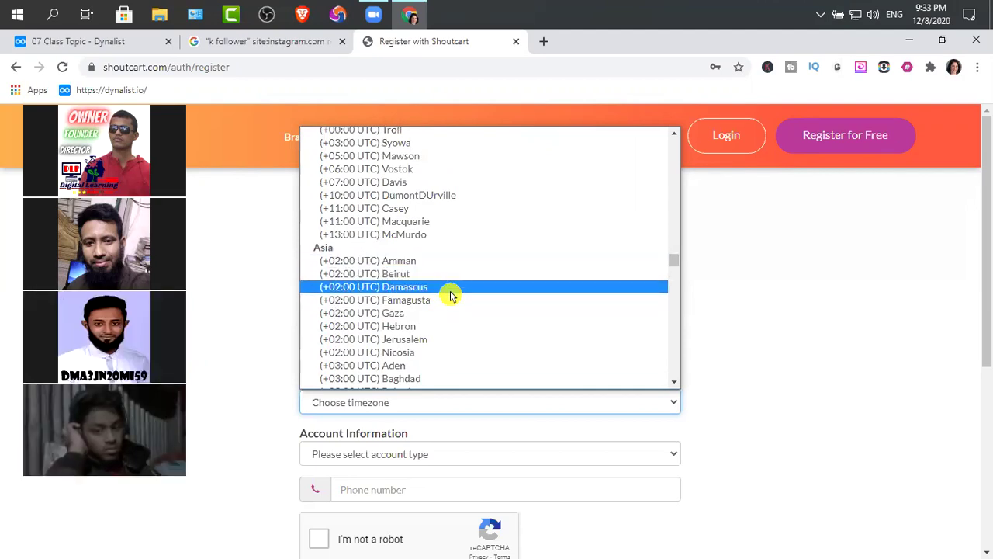
{"action": "scroll", "coordinate": [452, 295], "scroll_direction": "down", "scroll_amount": 4}
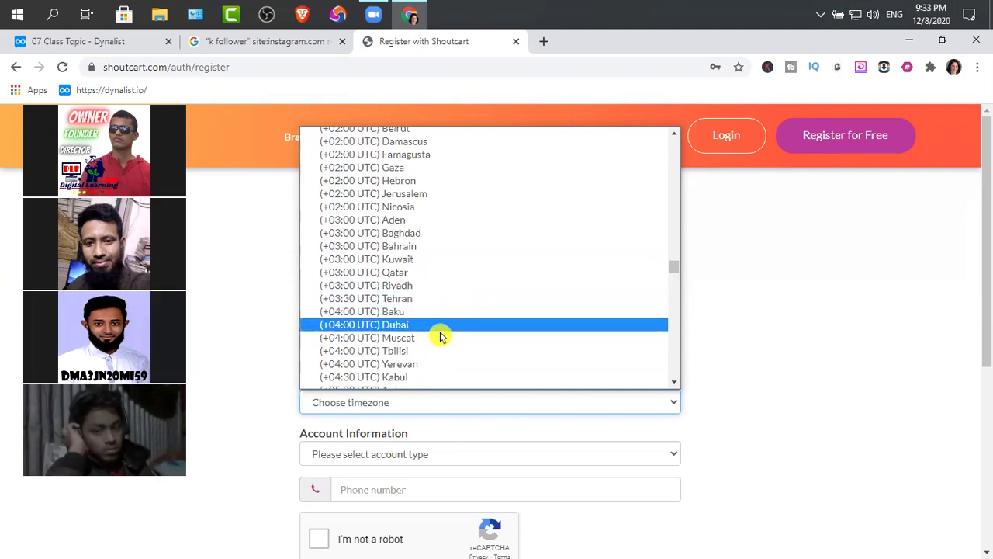
{"action": "scroll", "coordinate": [443, 336], "scroll_direction": "down", "scroll_amount": 4}
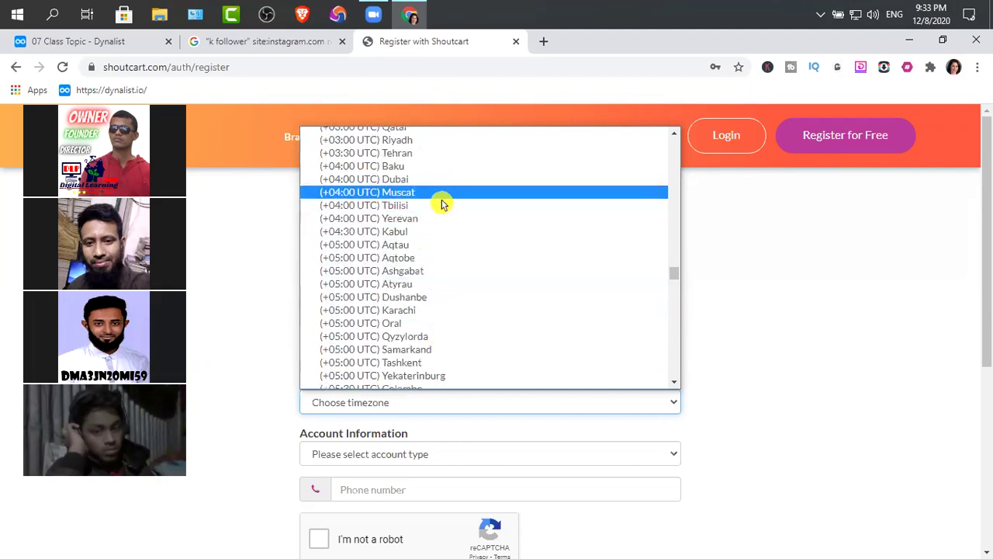
{"action": "scroll", "coordinate": [444, 221], "scroll_direction": "down", "scroll_amount": 4}
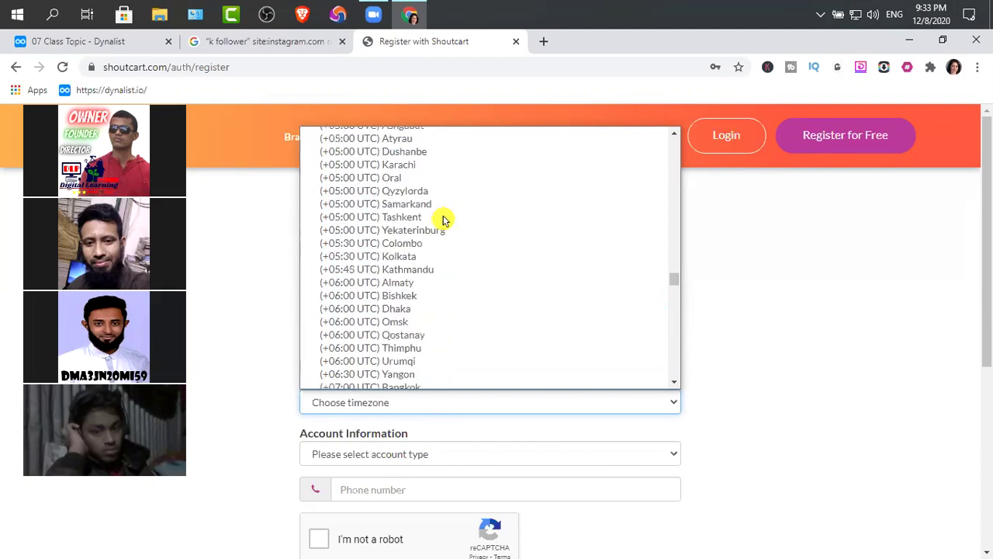
{"action": "left_click", "coordinate": [412, 309]}
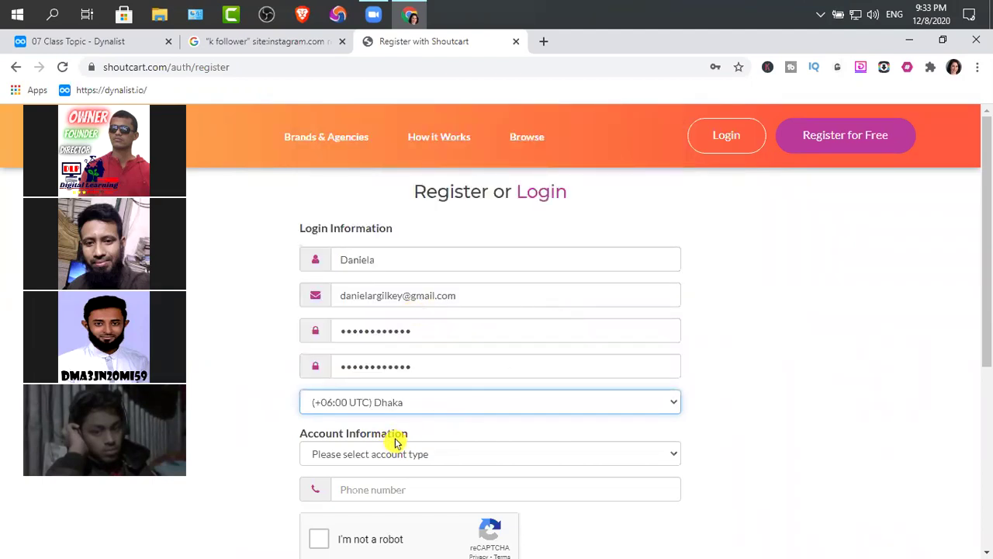
{"action": "scroll", "coordinate": [404, 438], "scroll_direction": "down", "scroll_amount": 1}
Step: Set the account type to Brand/Agency (buyer of services) instead of Creator/Influencer
{"action": "left_click", "coordinate": [397, 382]}
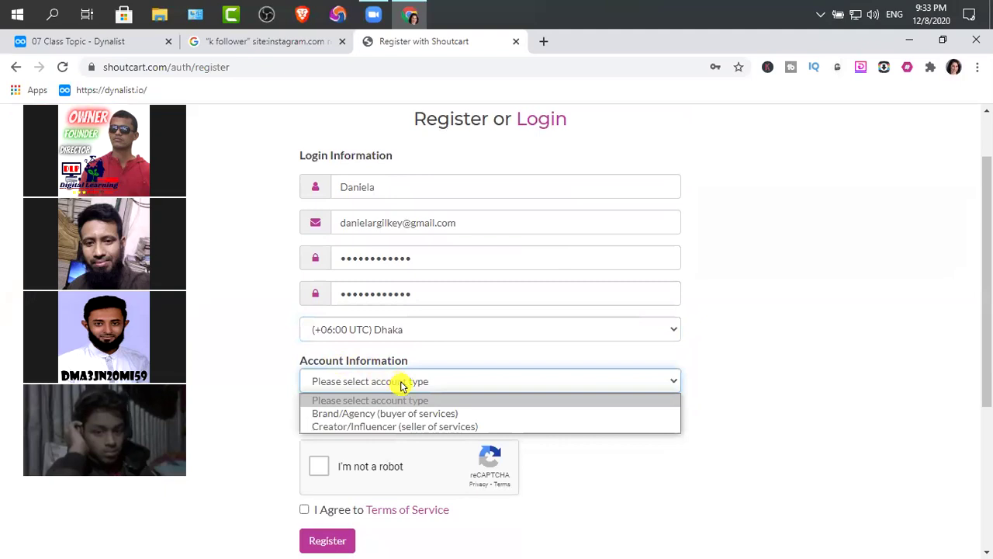
{"action": "left_click", "coordinate": [512, 428]}
{"action": "left_click", "coordinate": [497, 384]}
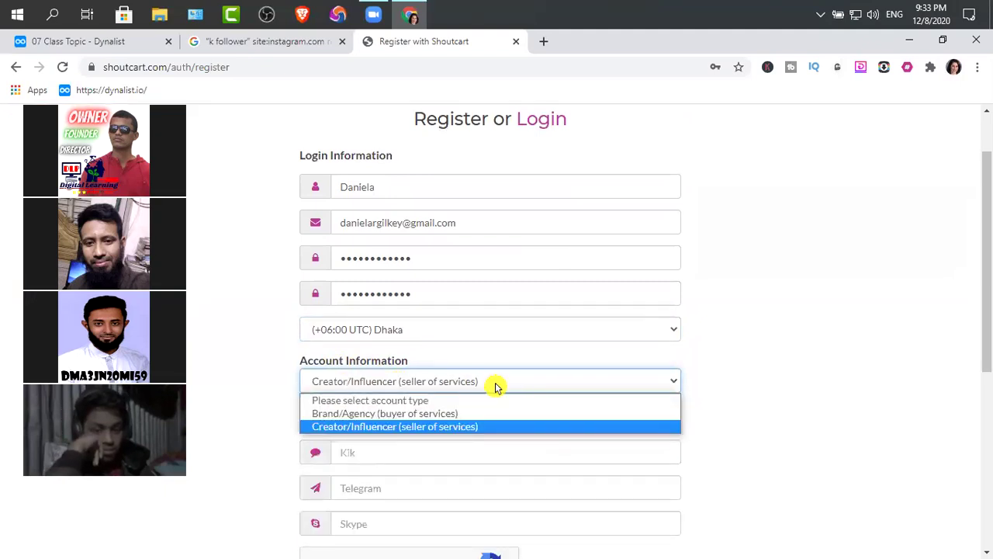
{"action": "left_click", "coordinate": [450, 414]}
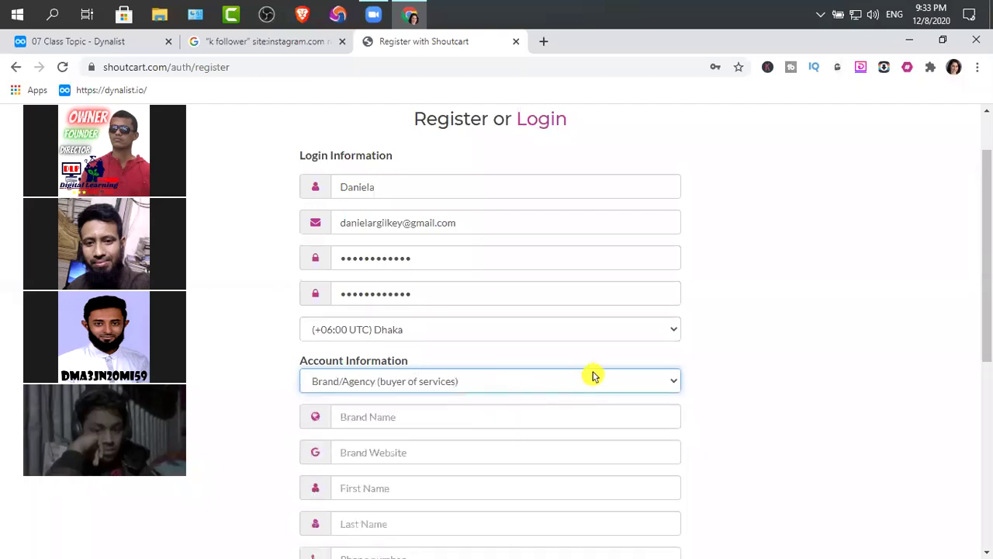
{"action": "scroll", "coordinate": [585, 371], "scroll_direction": "up", "scroll_amount": 1}
{"action": "scroll", "coordinate": [512, 423], "scroll_direction": "down", "scroll_amount": 1}
{"action": "scroll", "coordinate": [512, 423], "scroll_direction": "down", "scroll_amount": 1}
Step: Enter the brand name Digital Learning Point and begin the Brand Website entry with 'ww'
{"action": "left_click", "coordinate": [397, 345]}
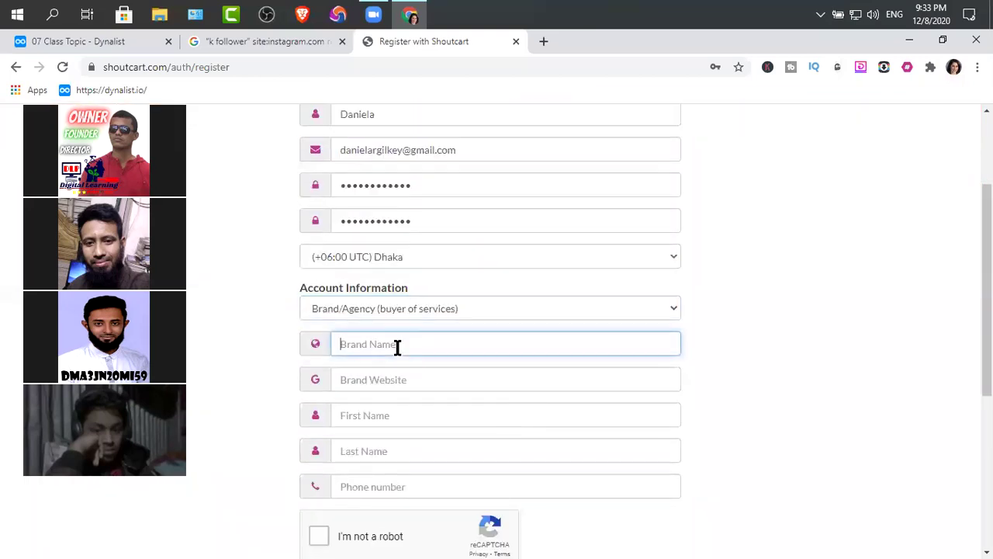
{"action": "type", "text": "d"}
{"action": "key", "text": "BackSpace"}
{"action": "type", "text": "DIGI"}
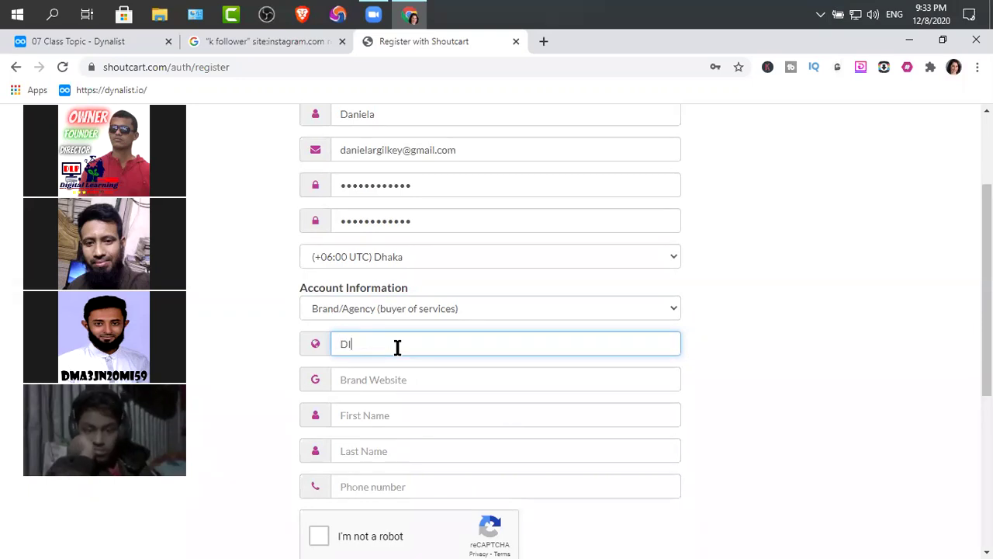
{"action": "key", "text": "BackSpace"}
{"action": "type", "text": "d"}
{"action": "key", "text": "BackSpace"}
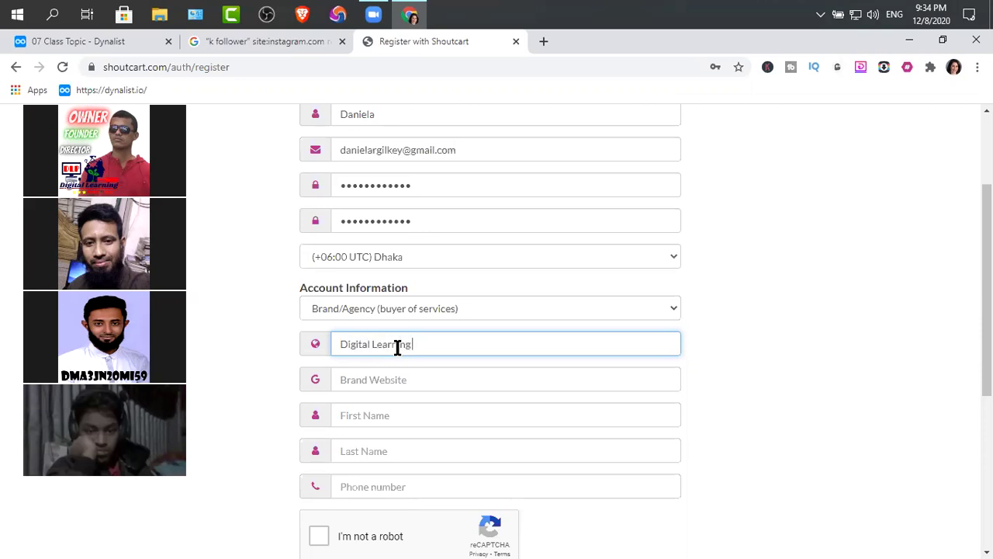
{"action": "left_click", "coordinate": [379, 385]}
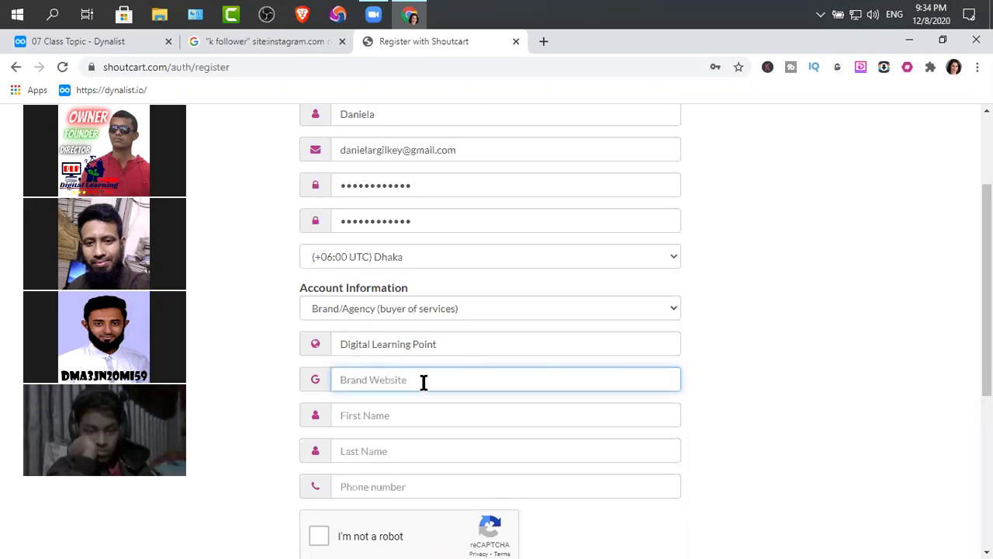
{"action": "type", "text": "www."}
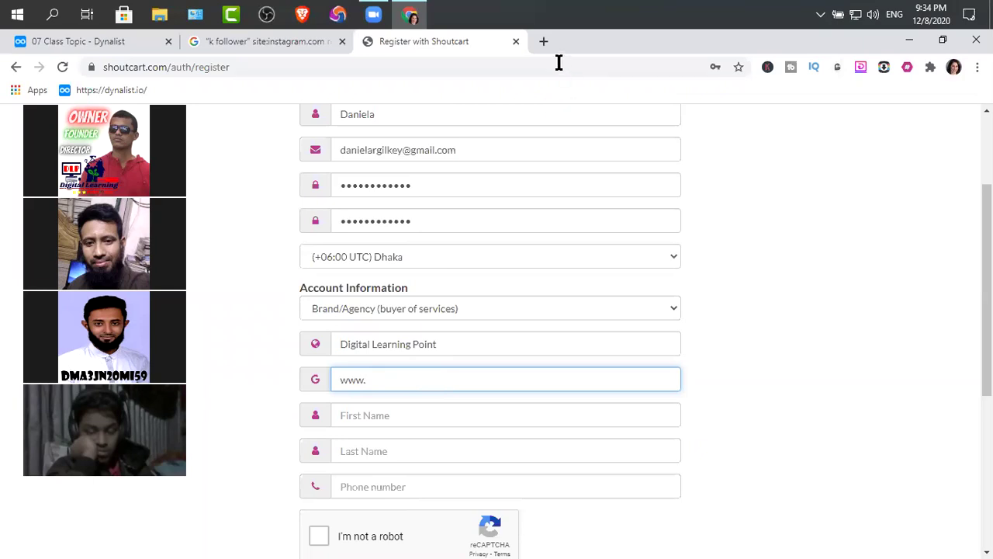
{"action": "left_click", "coordinate": [543, 41]}
{"action": "left_click", "coordinate": [258, 65]}
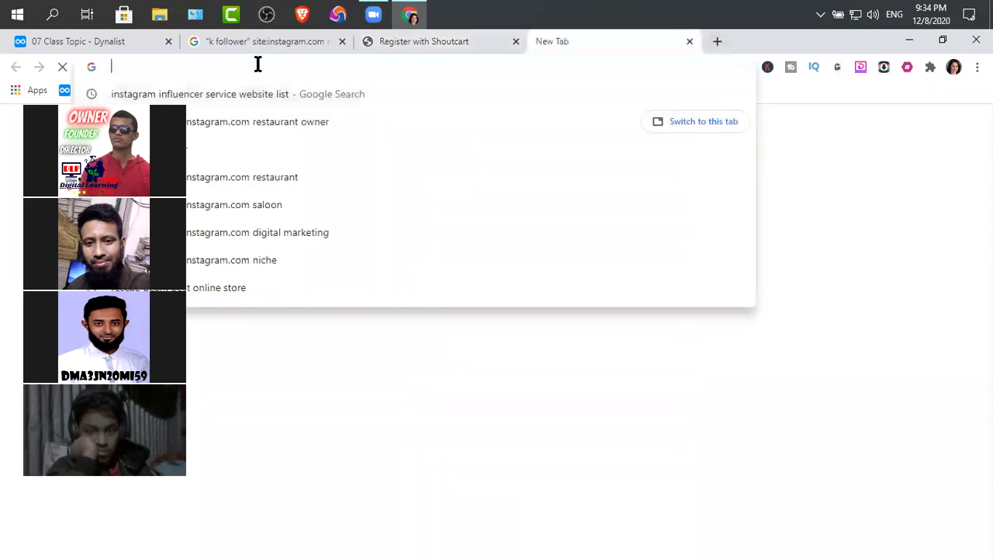
{"action": "type", "text": "www.digile"}
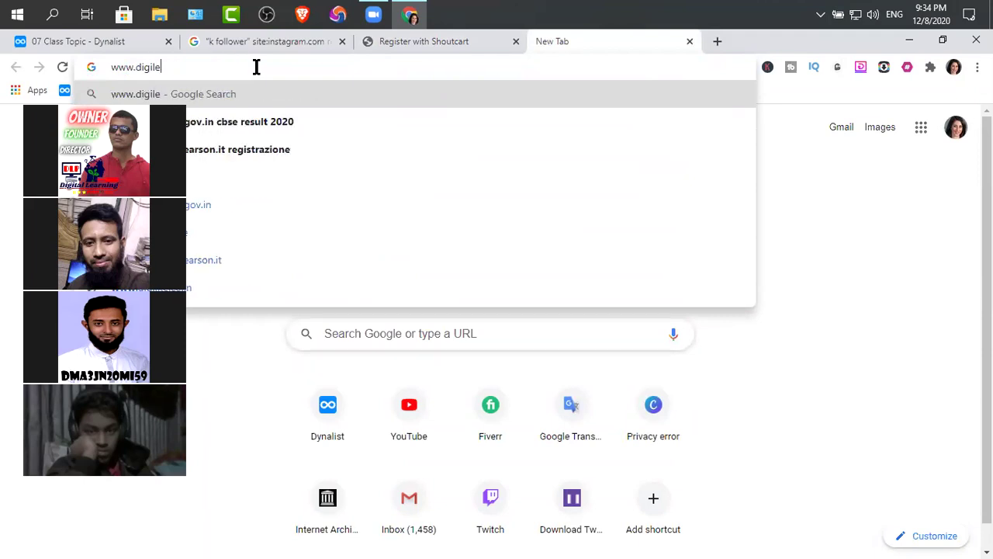
{"action": "type", "text": "arnpoint"}
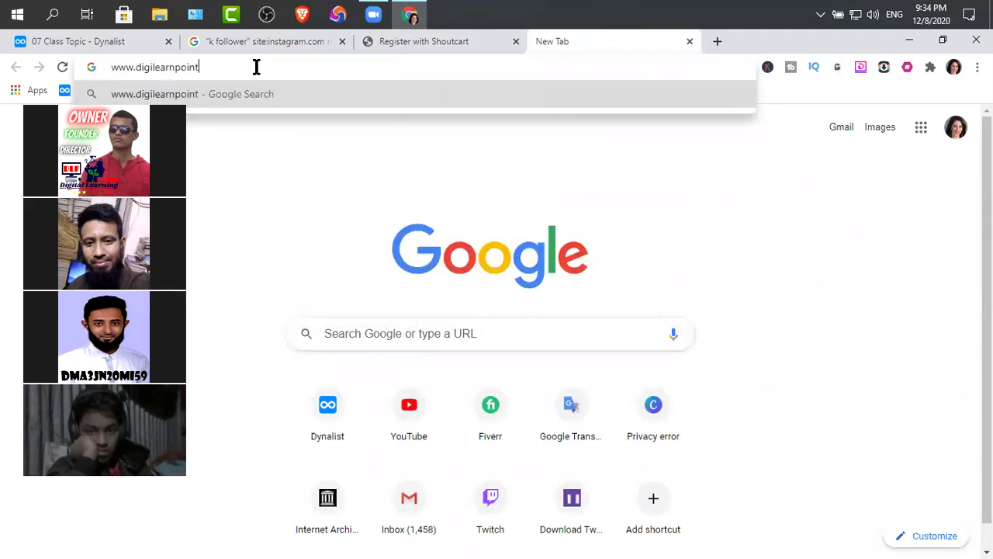
{"action": "type", "text": ".blogspot.com"}
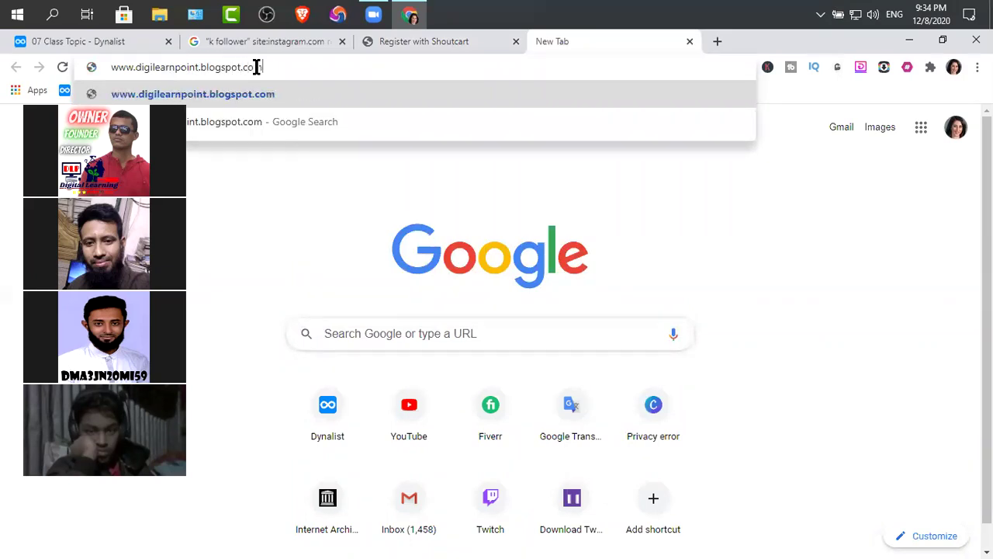
{"action": "key", "text": "Return"}
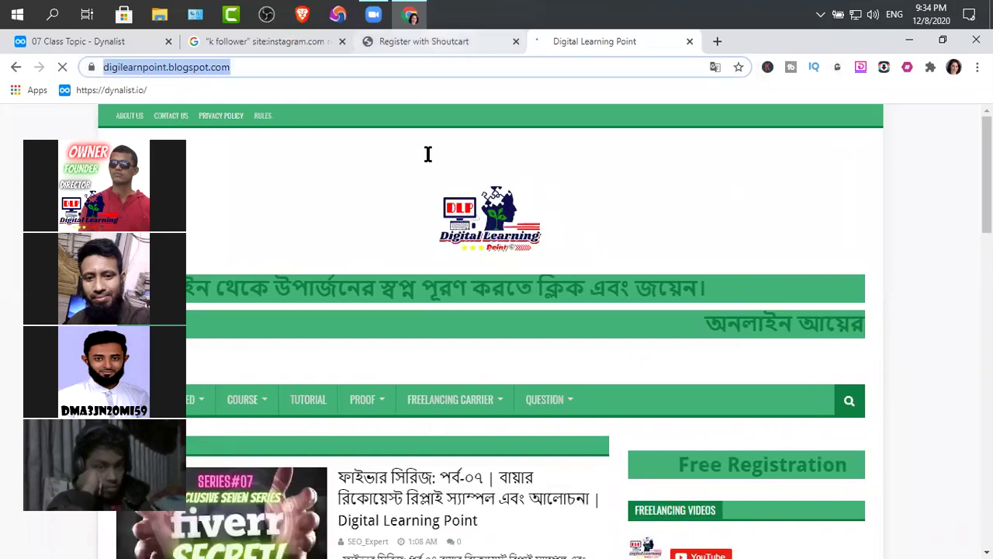
{"action": "key", "text": "ctrl+shift+Tab"}
{"action": "left_click_drag", "start_coordinate": [372, 381], "coordinate": [335, 381]}
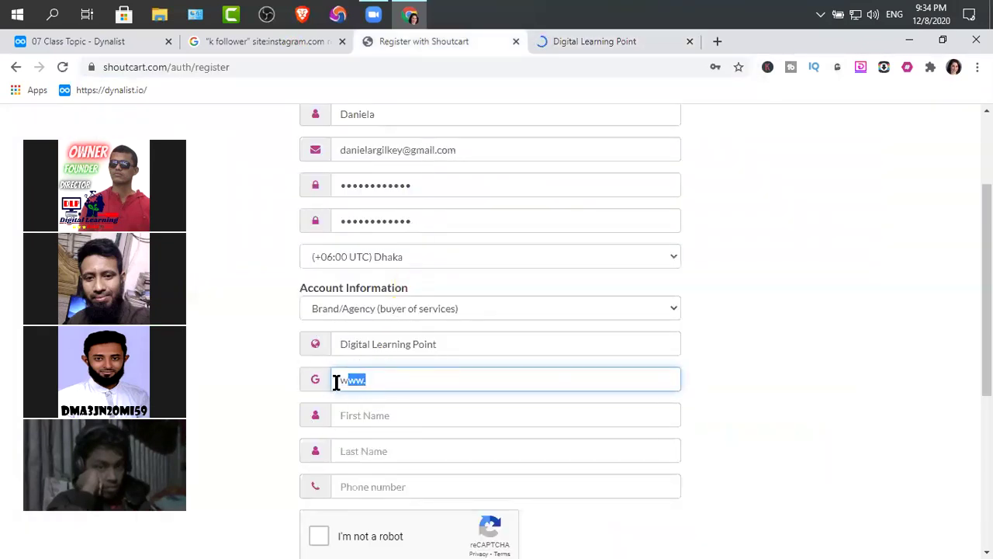
Step: Paste the blog address into Brand Website and fill the contact's first name, last name and phone
{"action": "type", "text": "https://digilearnpoint.blogspot.com/"}
{"action": "left_click", "coordinate": [369, 417]}
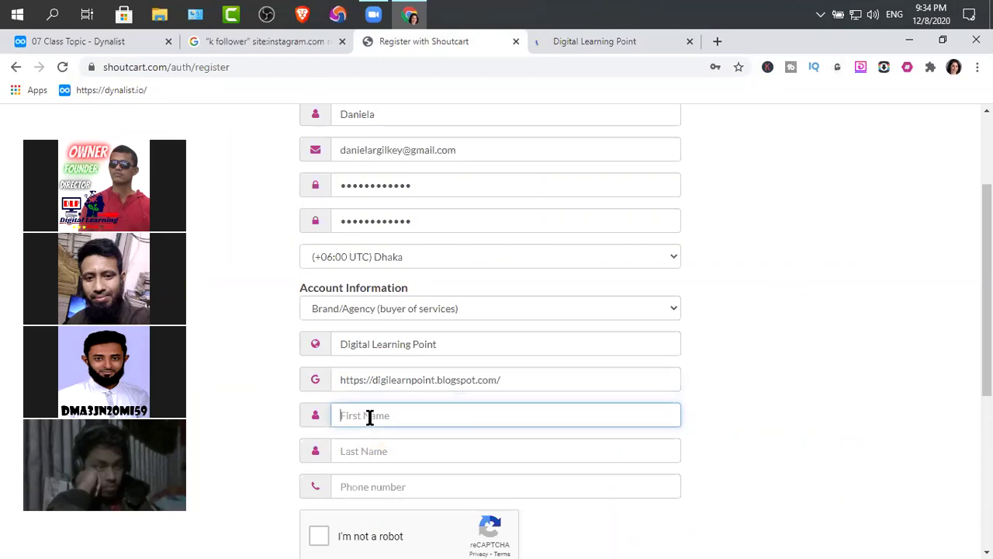
{"action": "scroll", "coordinate": [369, 416], "scroll_direction": "up", "scroll_amount": 1}
{"action": "left_click", "coordinate": [377, 188]}
{"action": "scroll", "coordinate": [395, 310], "scroll_direction": "down", "scroll_amount": 2}
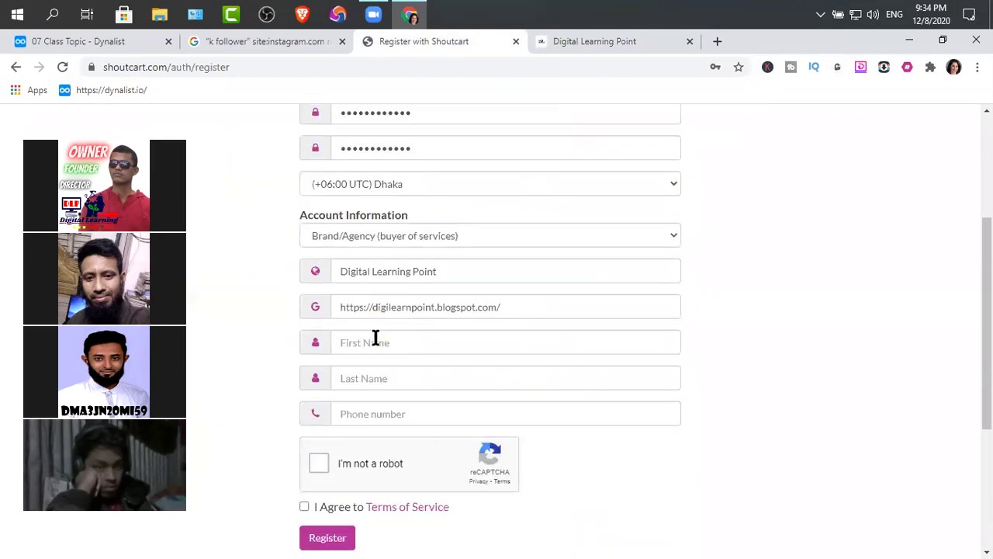
{"action": "left_click", "coordinate": [376, 350]}
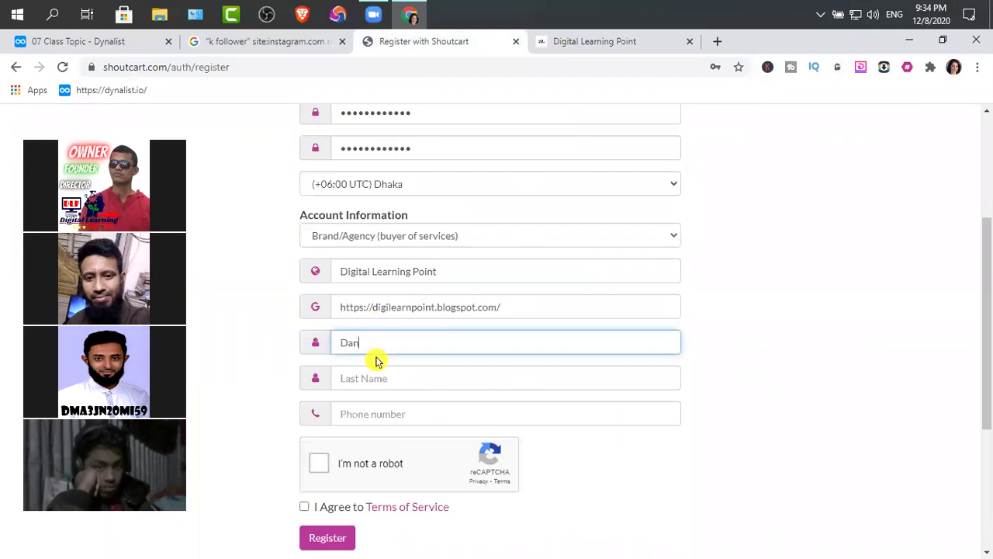
{"action": "left_click", "coordinate": [366, 379]}
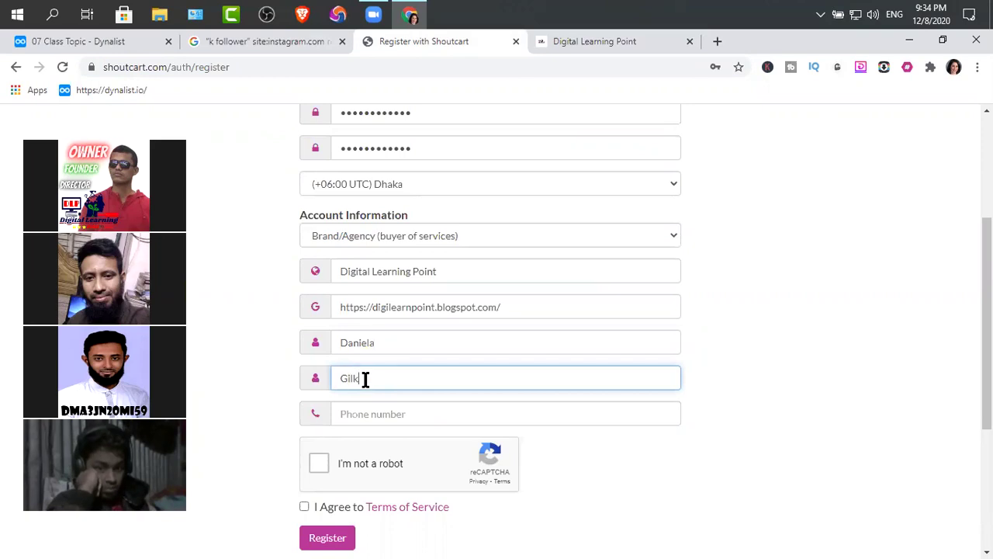
{"action": "left_click", "coordinate": [367, 412]}
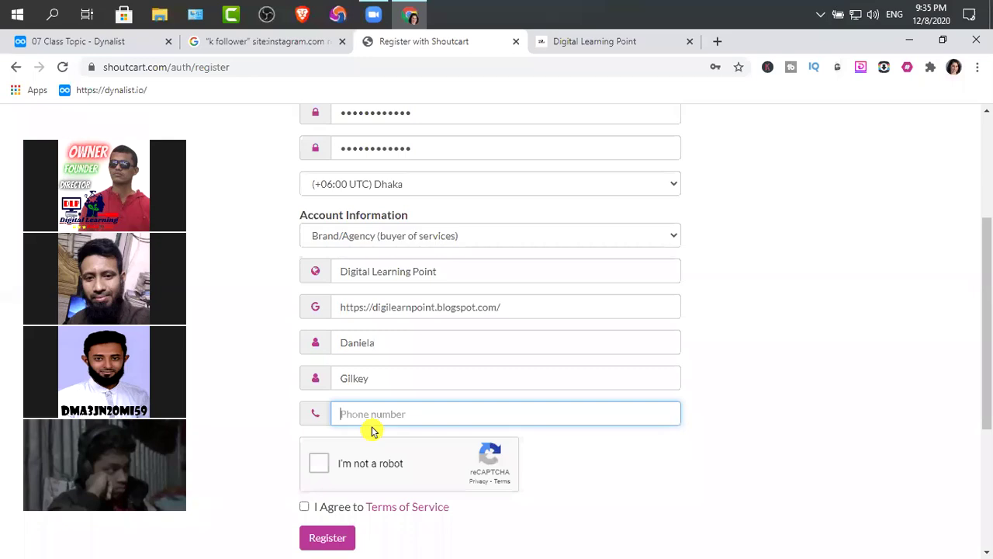
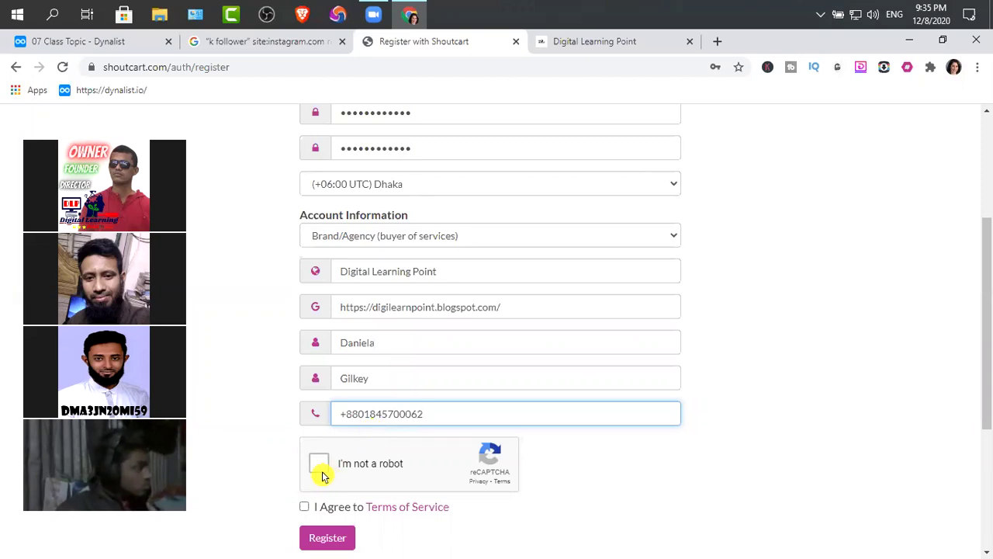
Step: Pass reCAPTCHA, agree to the Terms of Service and submit; email and username are reported taken
{"action": "left_click", "coordinate": [319, 463]}
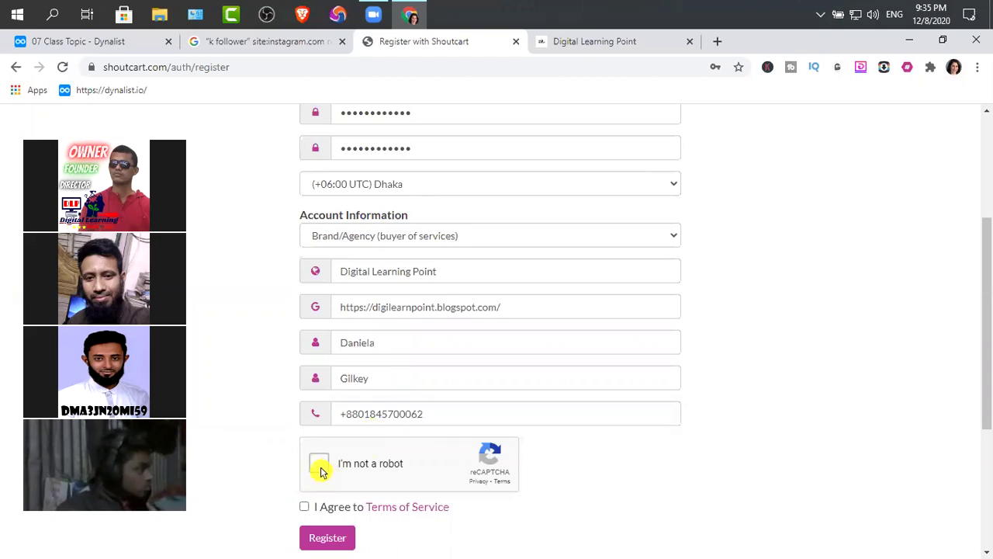
{"action": "left_click", "coordinate": [305, 507]}
{"action": "left_click", "coordinate": [328, 538]}
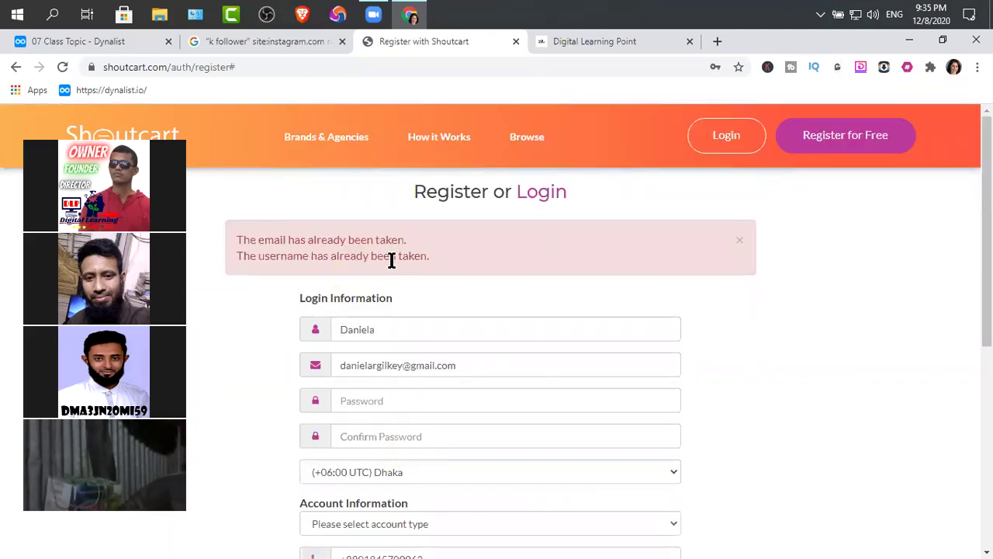
Step: Navigate back from the registration errors to the login page and open Reset Password
{"action": "scroll", "coordinate": [570, 262], "scroll_direction": "down", "scroll_amount": 3}
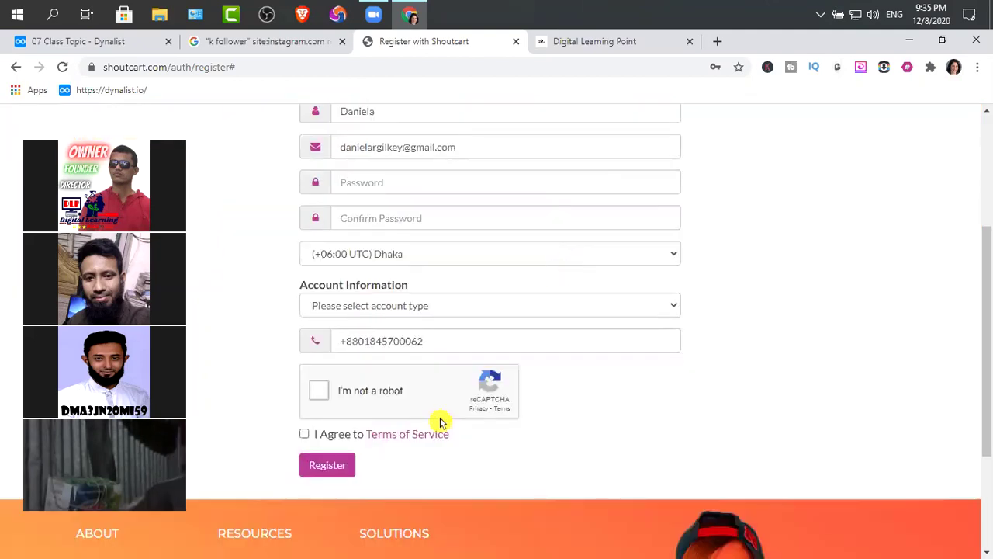
{"action": "left_click", "coordinate": [18, 68]}
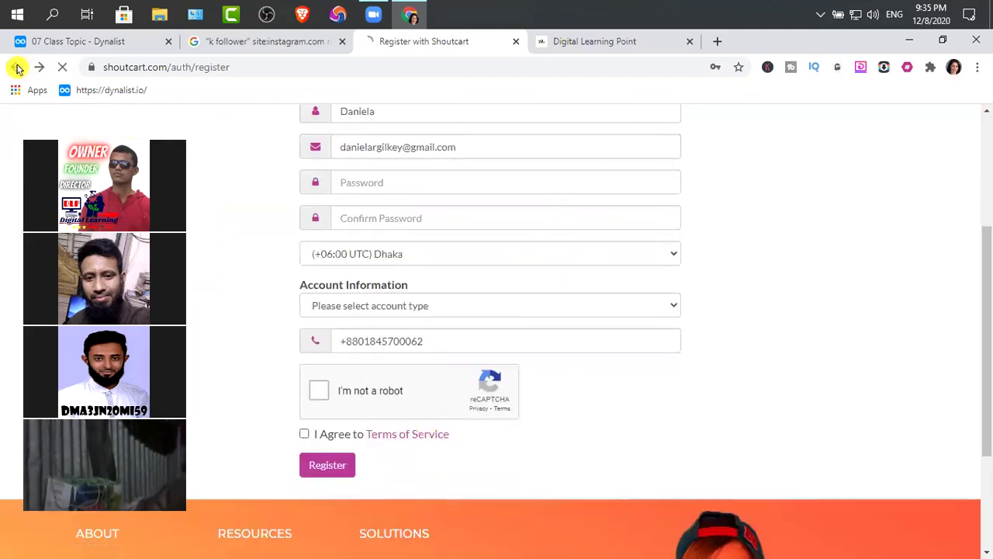
{"action": "left_click", "coordinate": [17, 67]}
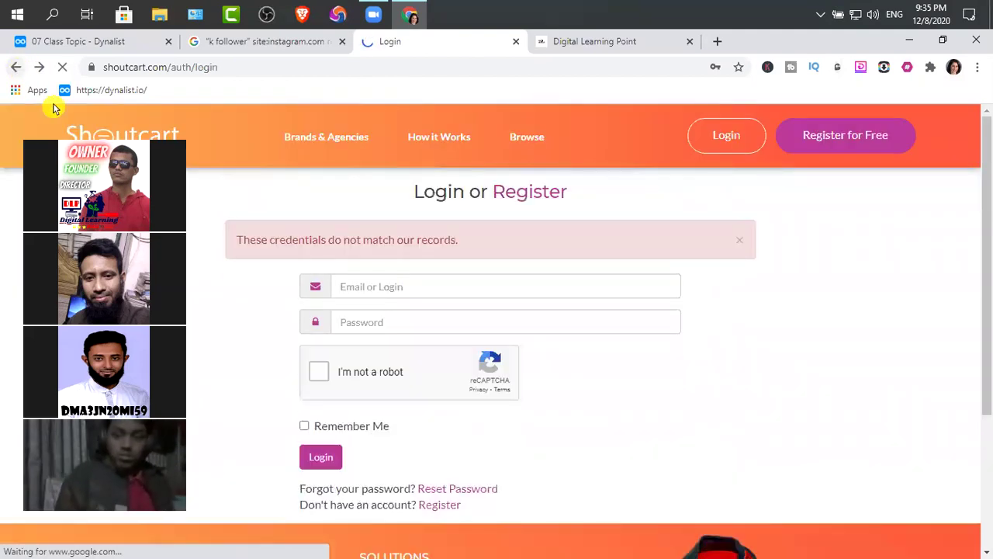
{"action": "left_click", "coordinate": [470, 477]}
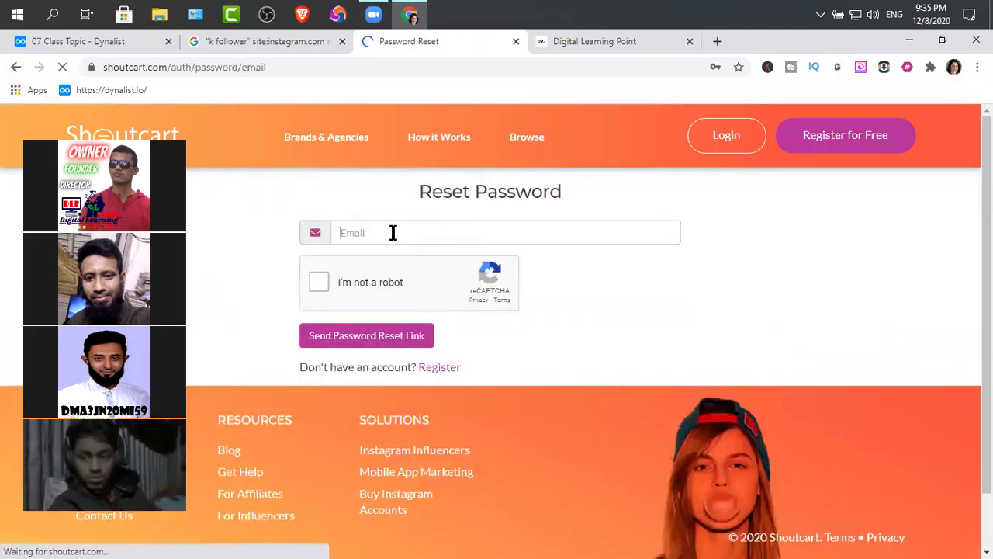
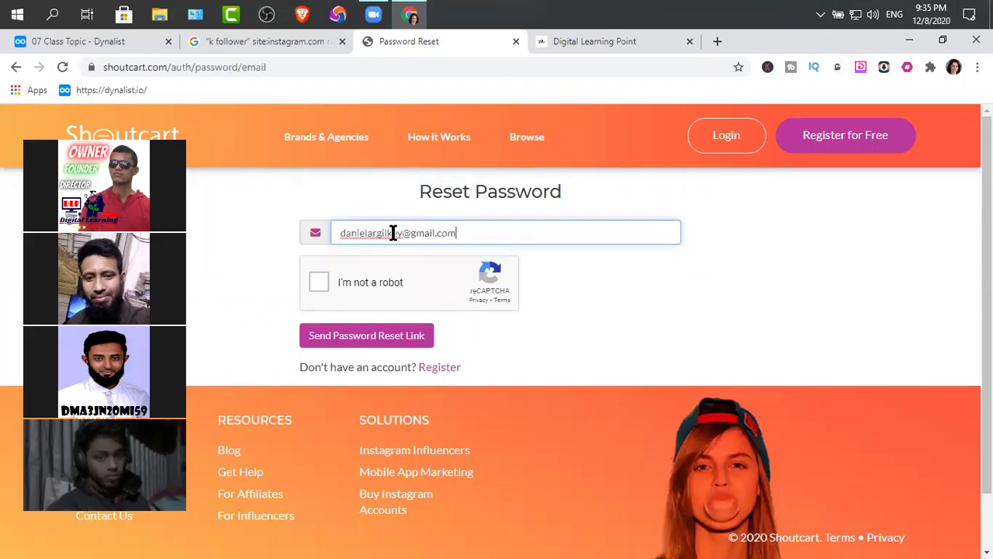
Step: Request a reset link for the account e-mail with reCAPTCHA passed, and close the Digital Learning Point tab
{"action": "left_click", "coordinate": [317, 282]}
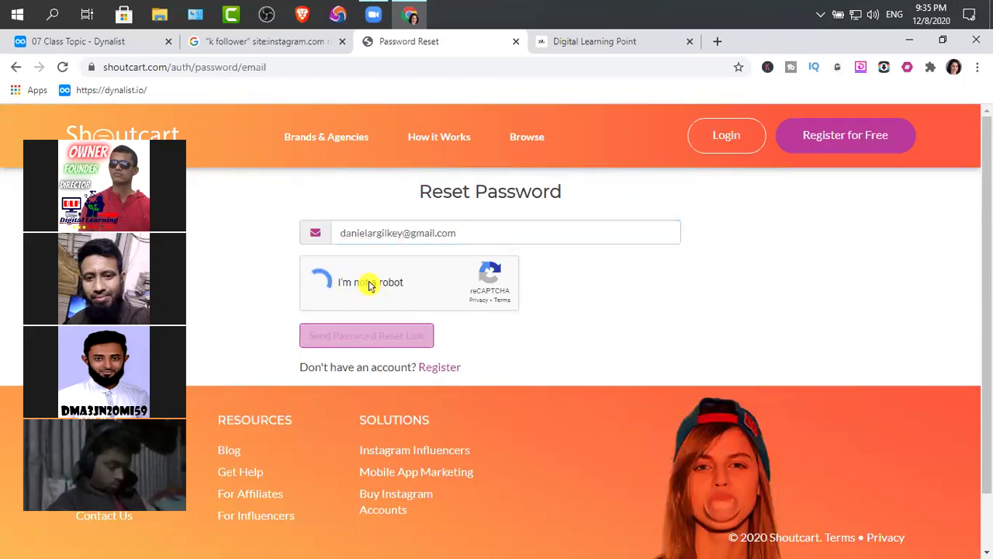
{"action": "left_click", "coordinate": [381, 339]}
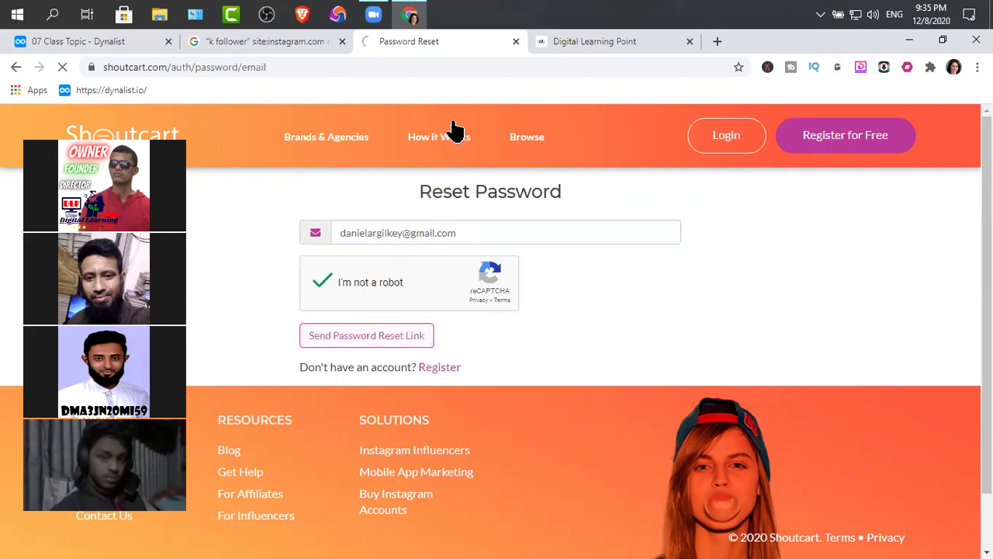
{"action": "left_click", "coordinate": [689, 41]}
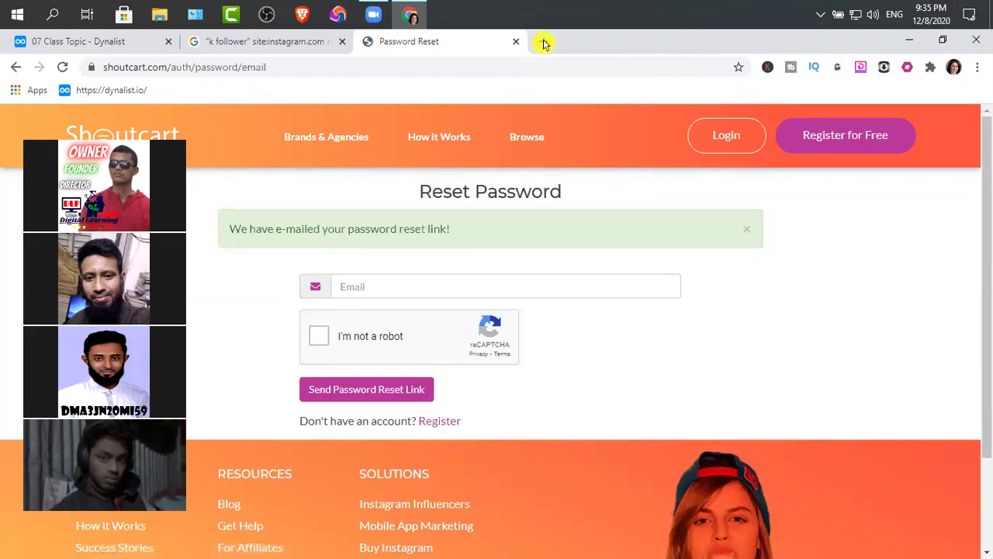
{"action": "left_click", "coordinate": [541, 41]}
Step: Go to the Gmail inbox and open Shoutcart's 'Your Password Reset Link' email
{"action": "left_click", "coordinate": [838, 129]}
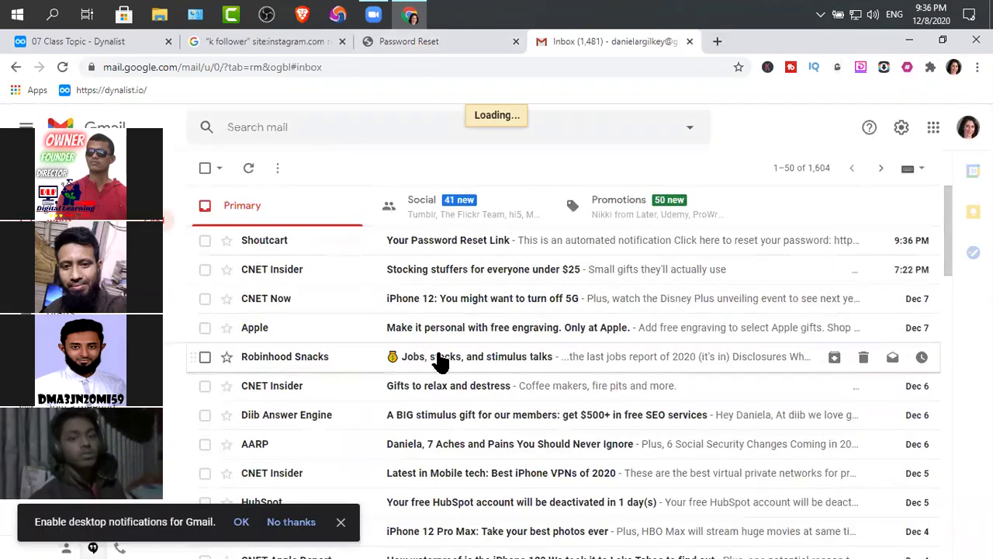
{"action": "left_click", "coordinate": [481, 240]}
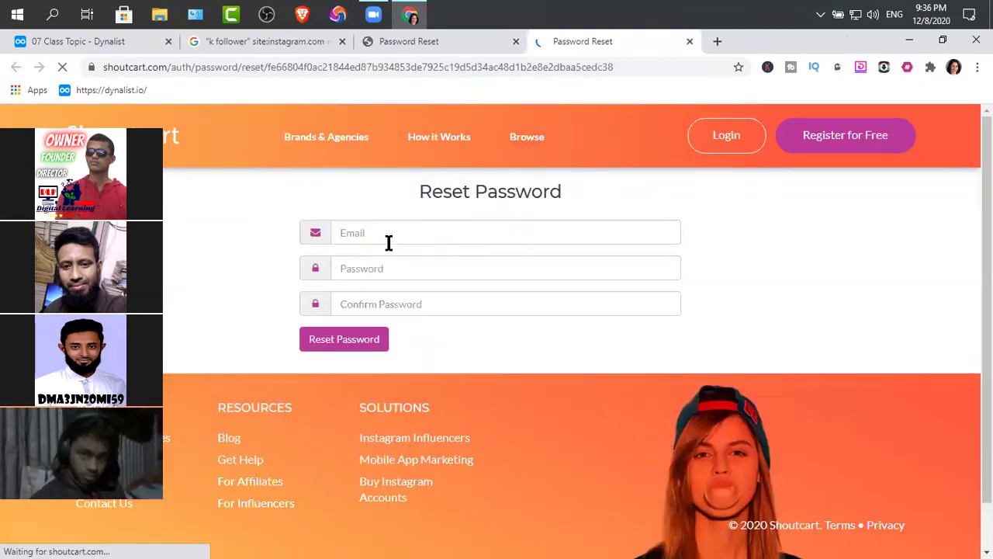
Step: Enter the account e-mail, the new password and its confirmation, then submit Reset Password
{"action": "left_click", "coordinate": [388, 236]}
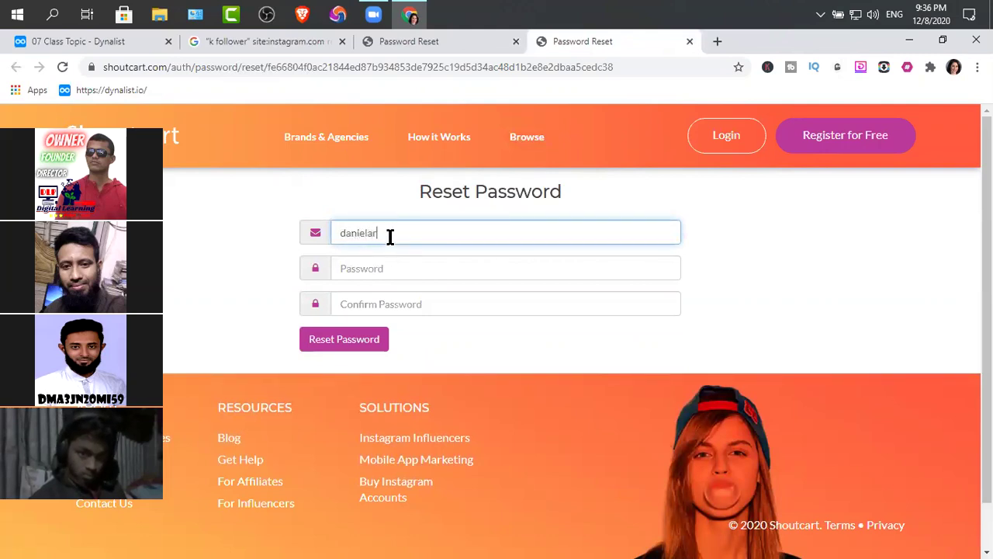
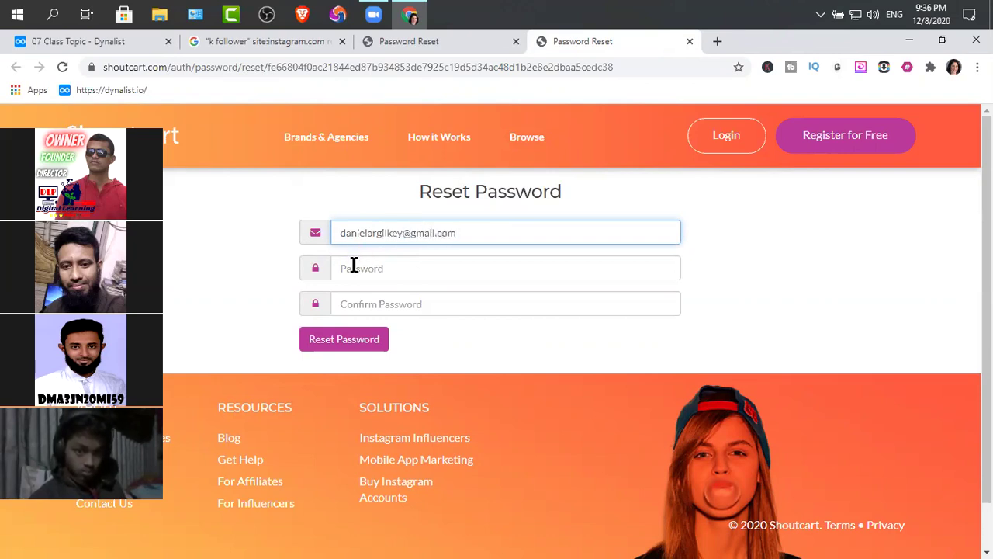
{"action": "left_click", "coordinate": [354, 269]}
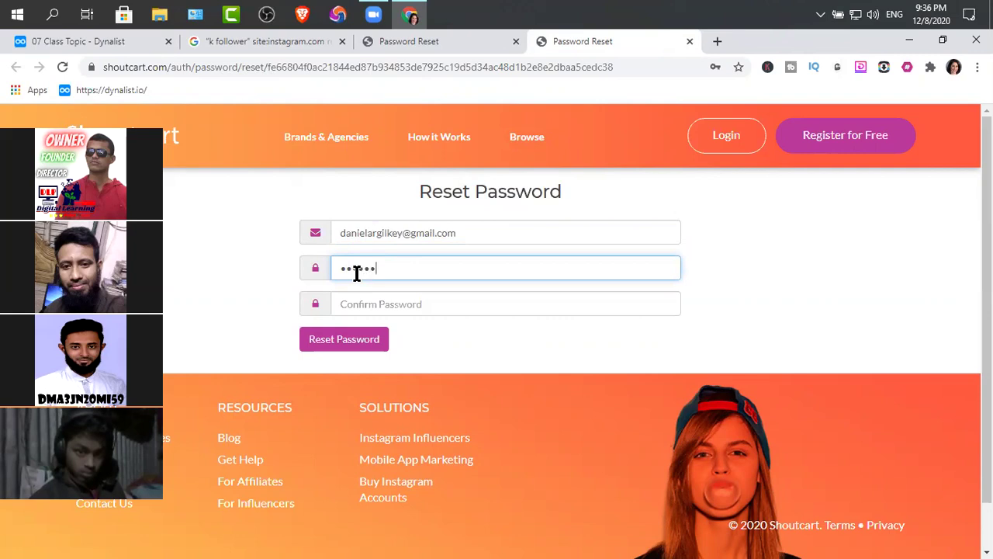
{"action": "left_click", "coordinate": [373, 303]}
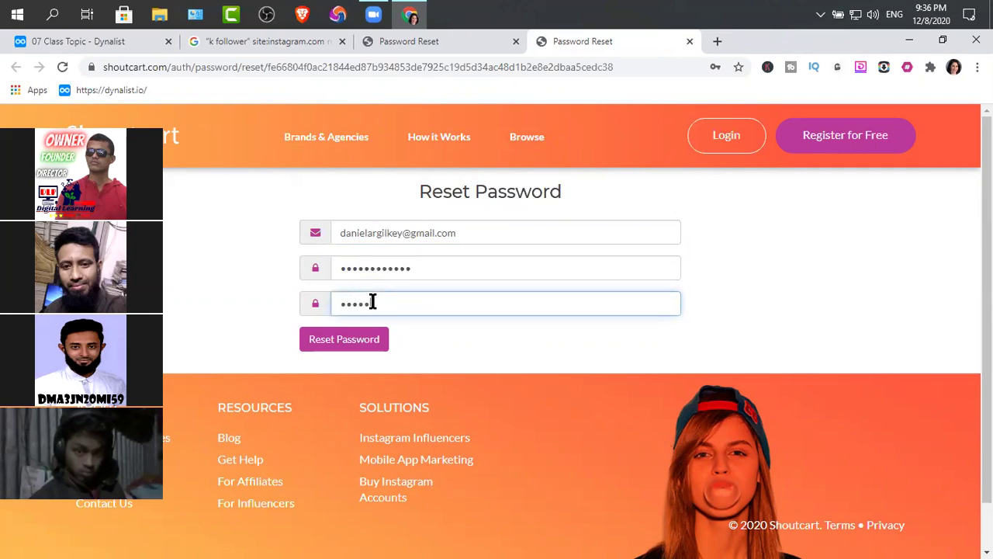
{"action": "left_click", "coordinate": [370, 345]}
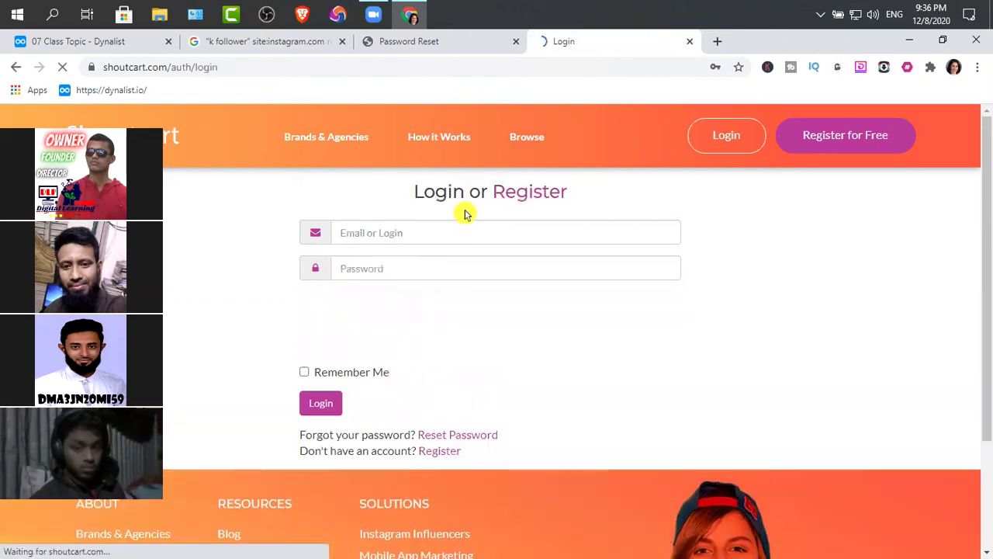
Step: Save the new password, log in with reCAPTCHA and Remember Me ticked, then close the reset tab
{"action": "left_click", "coordinate": [397, 230]}
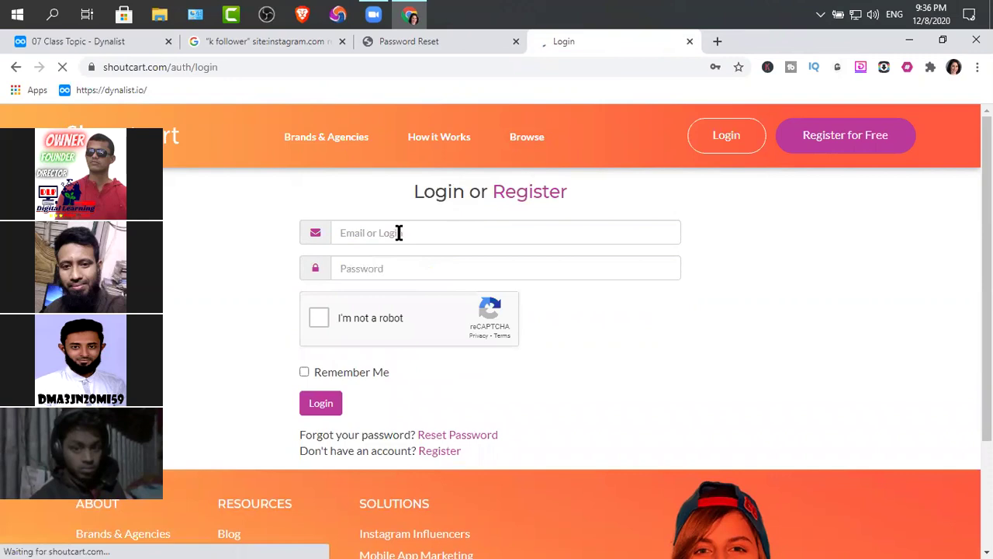
{"action": "left_click", "coordinate": [664, 304]}
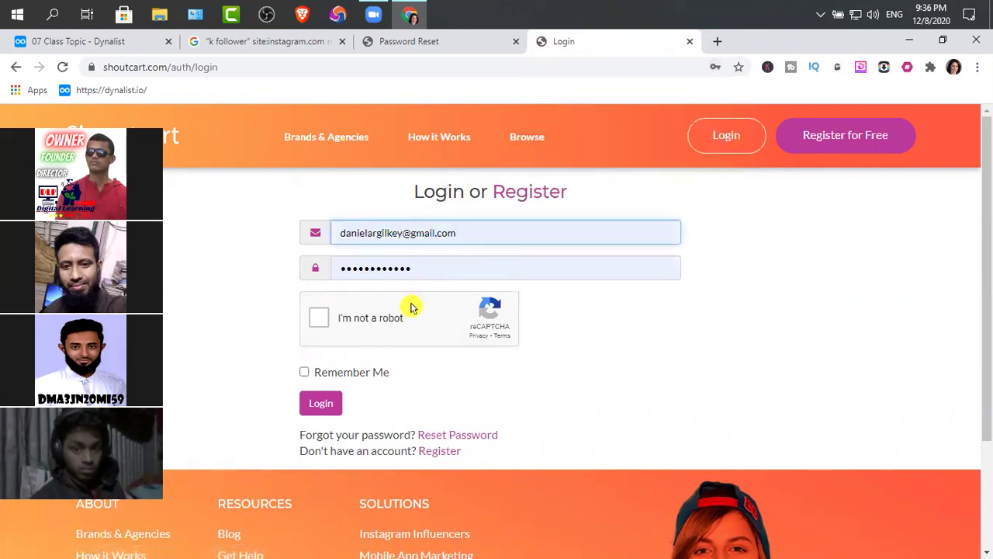
{"action": "left_click", "coordinate": [319, 318]}
{"action": "left_click", "coordinate": [305, 374]}
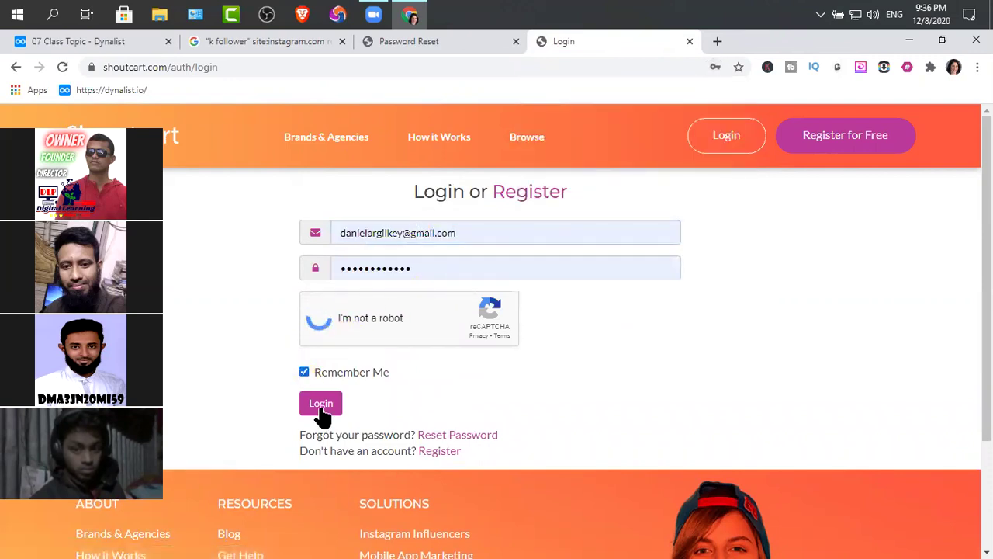
{"action": "left_click", "coordinate": [323, 414]}
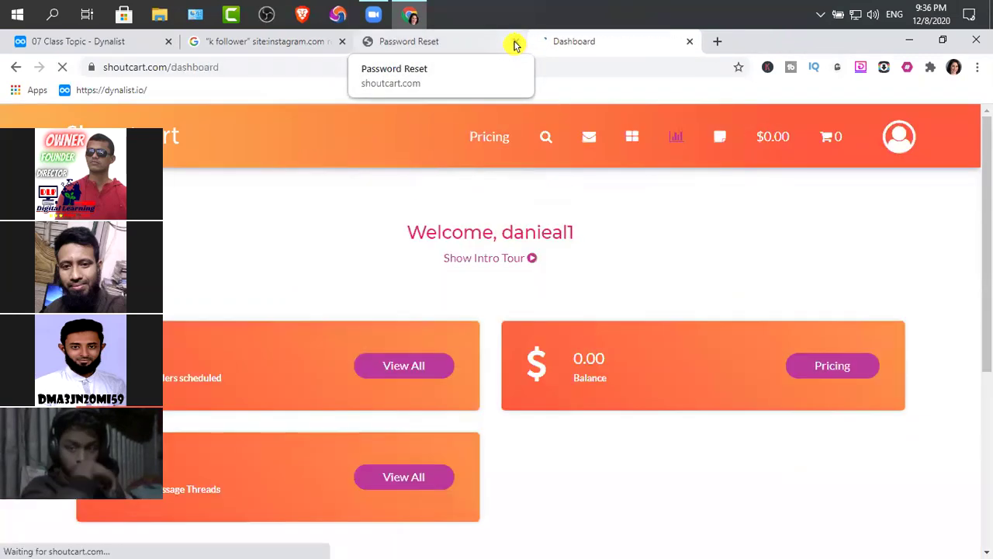
{"action": "left_click", "coordinate": [515, 42]}
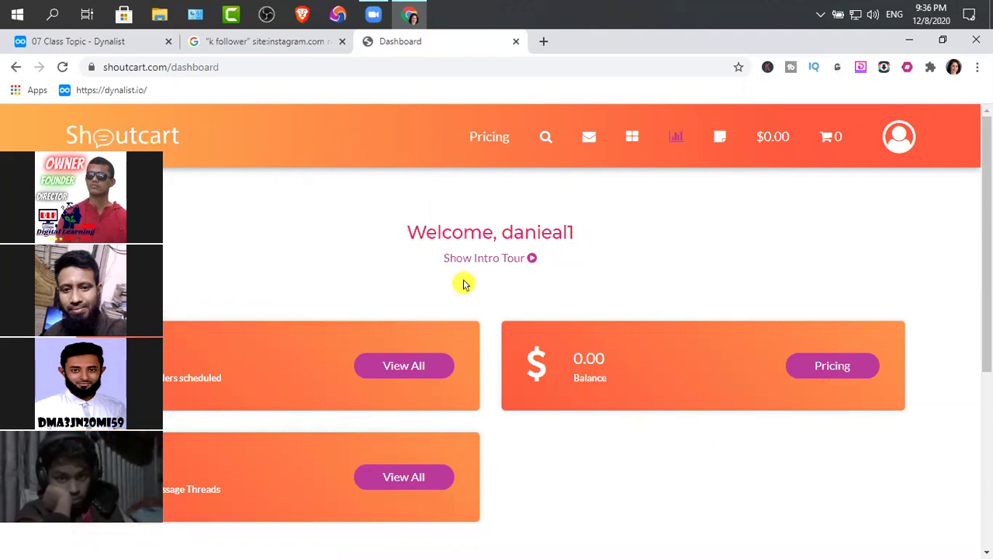
Step: Scroll through the dashboard's orders, balance and messages, then return to the '07 Class Topic - Dynalist' notes
{"action": "scroll", "coordinate": [463, 284], "scroll_direction": "down", "scroll_amount": 4}
{"action": "scroll", "coordinate": [468, 286], "scroll_direction": "up", "scroll_amount": 2}
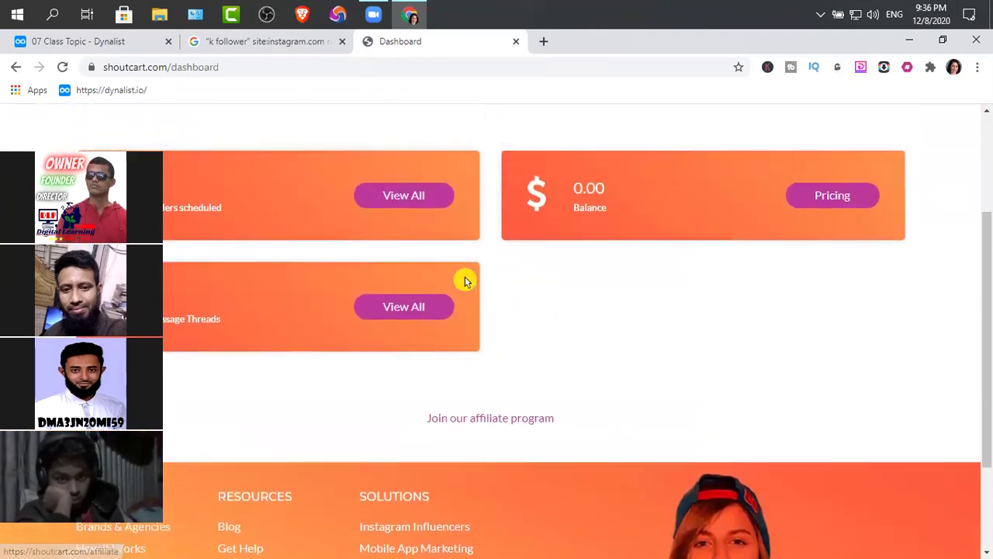
{"action": "scroll", "coordinate": [466, 282], "scroll_direction": "up", "scroll_amount": 2}
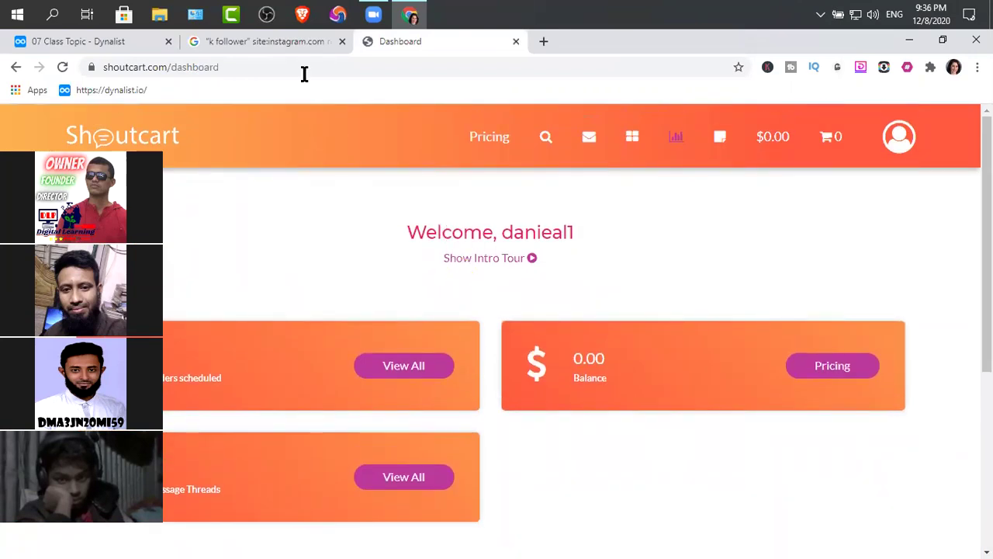
{"action": "left_click", "coordinate": [77, 41]}
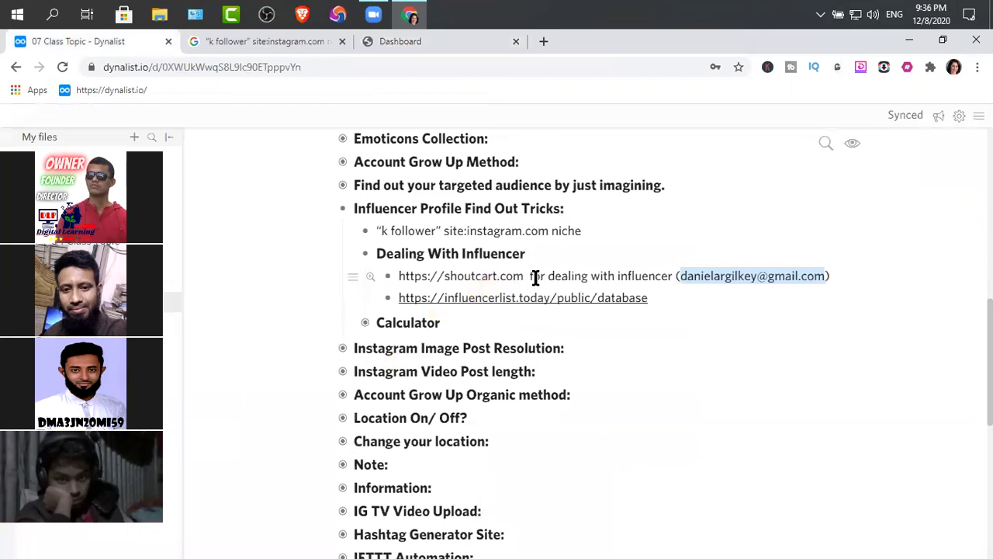
Step: Copy the influencerlist.today link from the notes, load it in a new tab, and return to the Shoutcart dashboard
{"action": "left_click", "coordinate": [472, 310]}
{"action": "left_click_drag", "start_coordinate": [655, 298], "coordinate": [398, 299]}
{"action": "key", "text": "ctrl+c"}
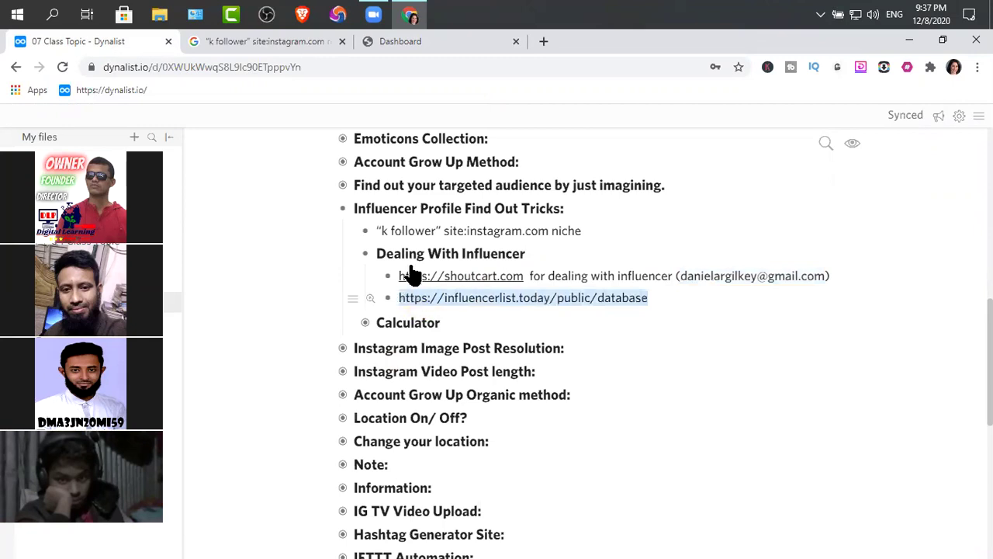
{"action": "left_click", "coordinate": [546, 39]}
{"action": "key", "text": "ctrl+v"}
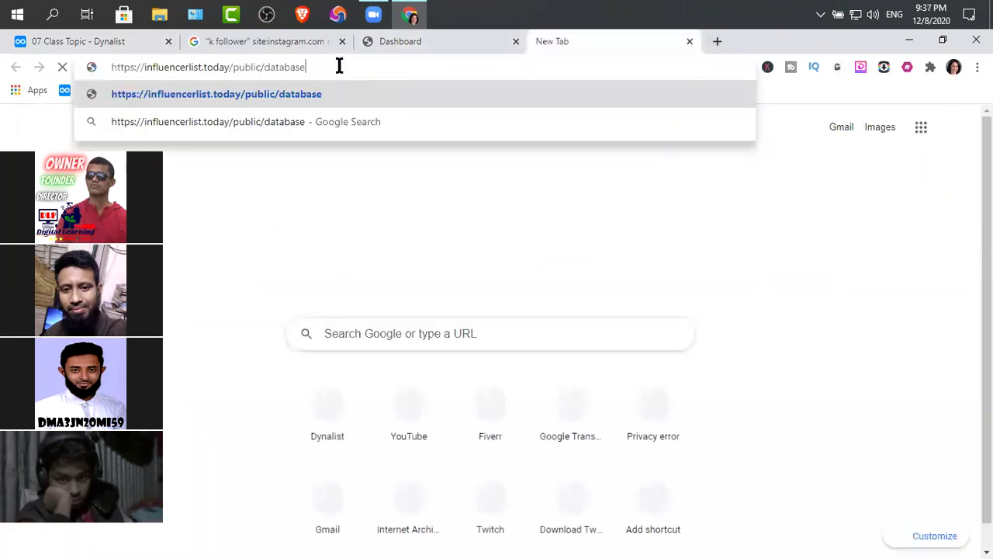
{"action": "key", "text": "Return"}
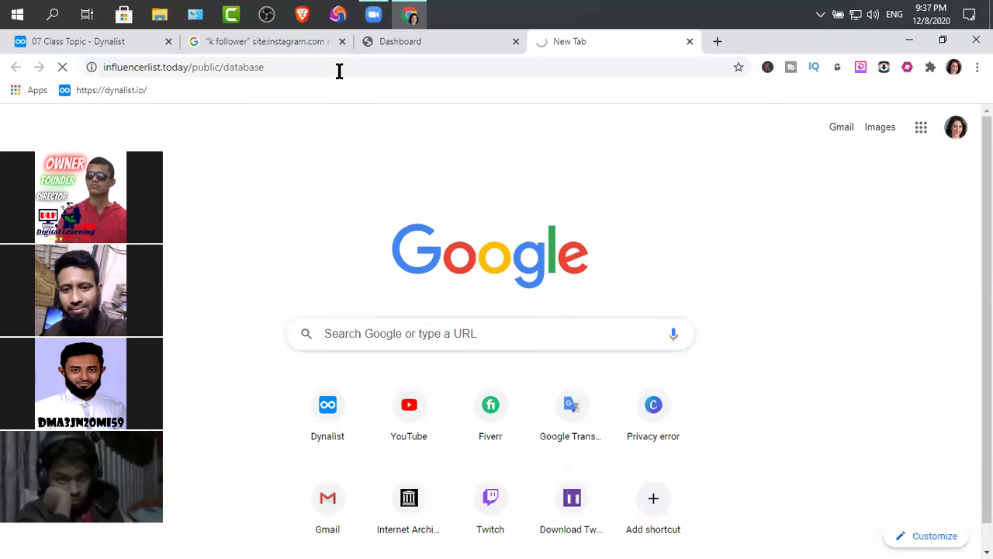
{"action": "left_click", "coordinate": [423, 42]}
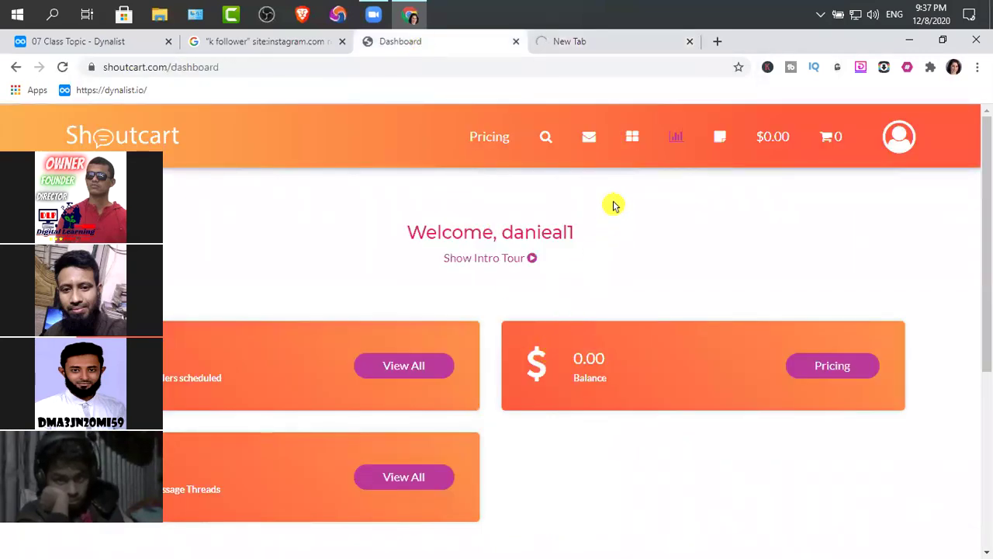
Step: Open Shoutcart's Browse page and scroll the influencer table with followers, score and $10–$30 prices
{"action": "left_click", "coordinate": [545, 144]}
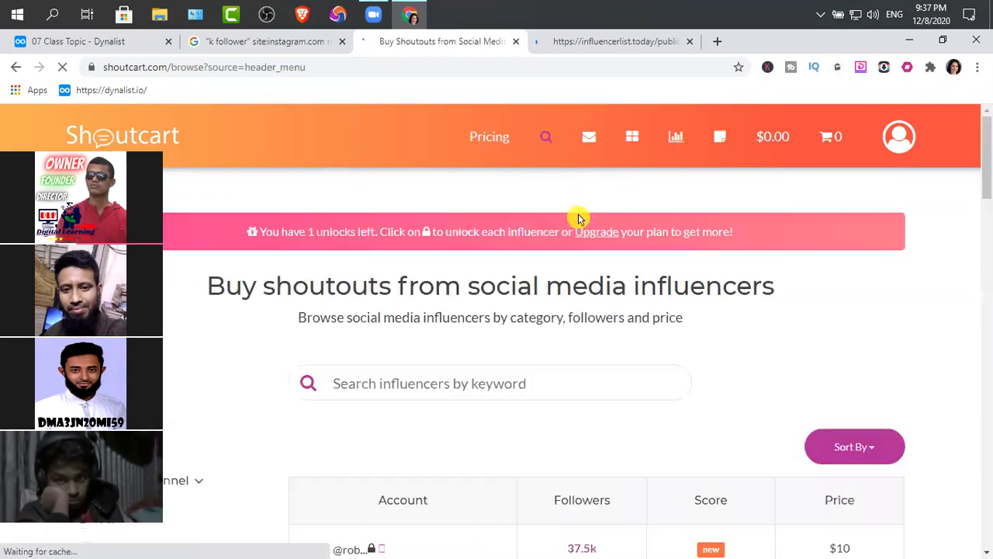
{"action": "scroll", "coordinate": [577, 259], "scroll_direction": "down", "scroll_amount": 3}
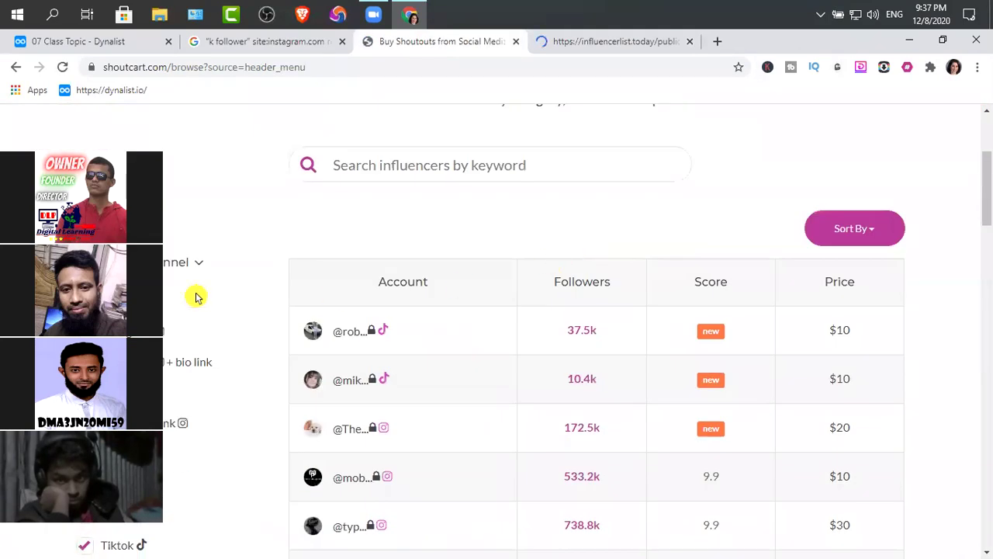
{"action": "left_click", "coordinate": [422, 167]}
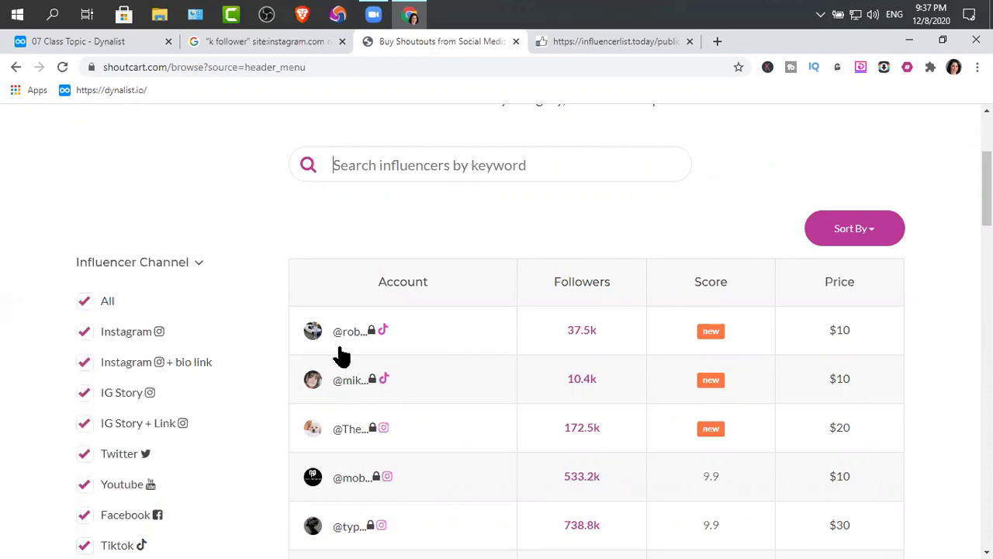
{"action": "scroll", "coordinate": [341, 355], "scroll_direction": "down", "scroll_amount": 1}
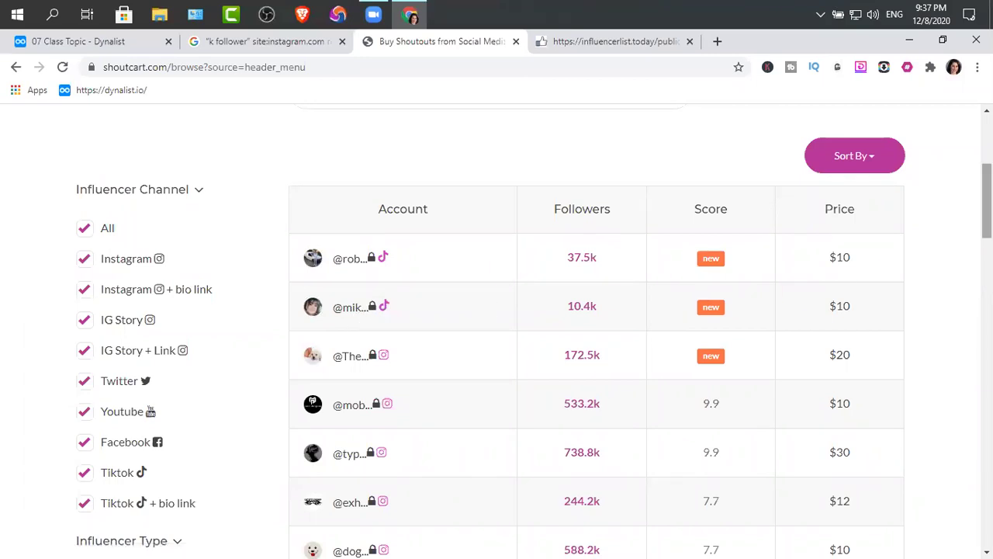
{"action": "scroll", "coordinate": [460, 282], "scroll_direction": "up", "scroll_amount": 4}
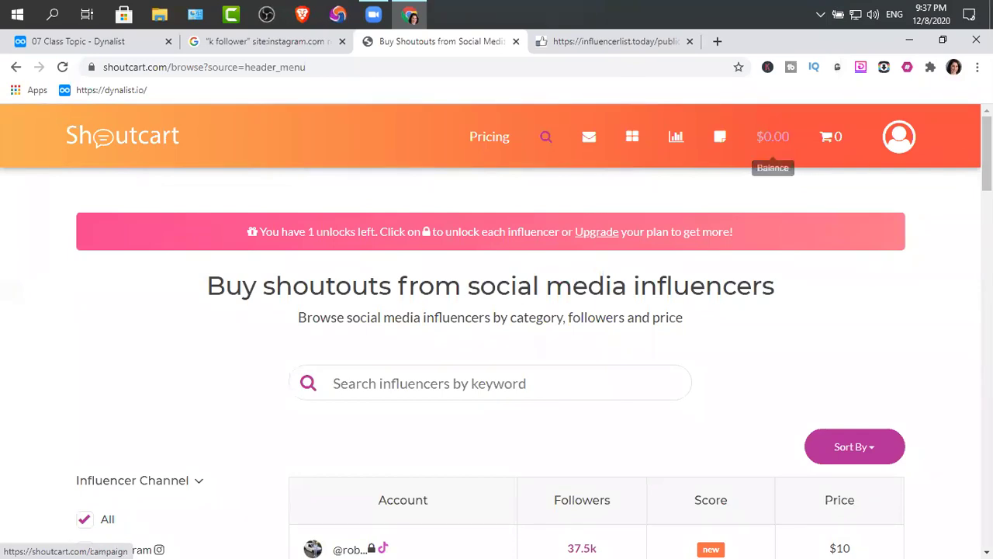
{"action": "scroll", "coordinate": [497, 330], "scroll_direction": "down", "scroll_amount": 5}
{"action": "scroll", "coordinate": [760, 310], "scroll_direction": "up", "scroll_amount": 1}
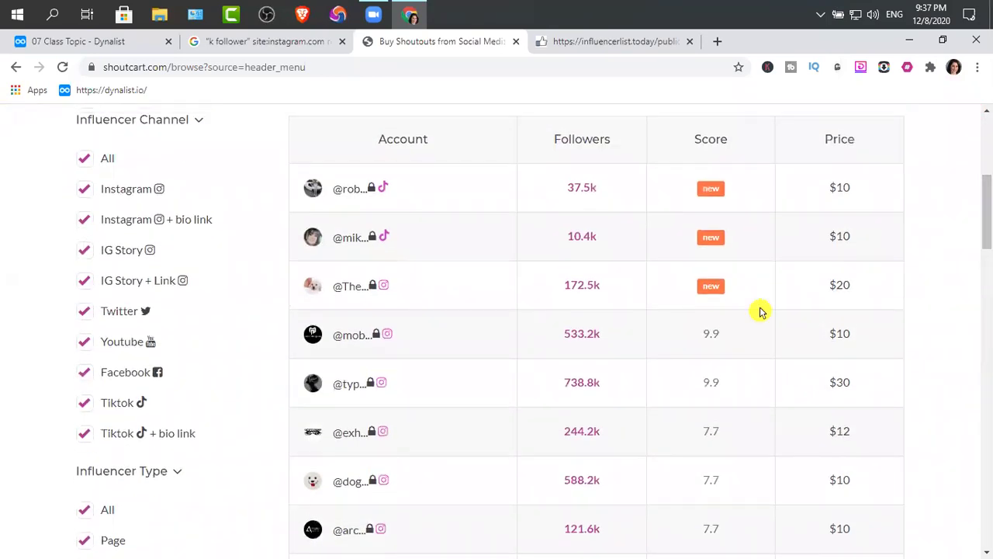